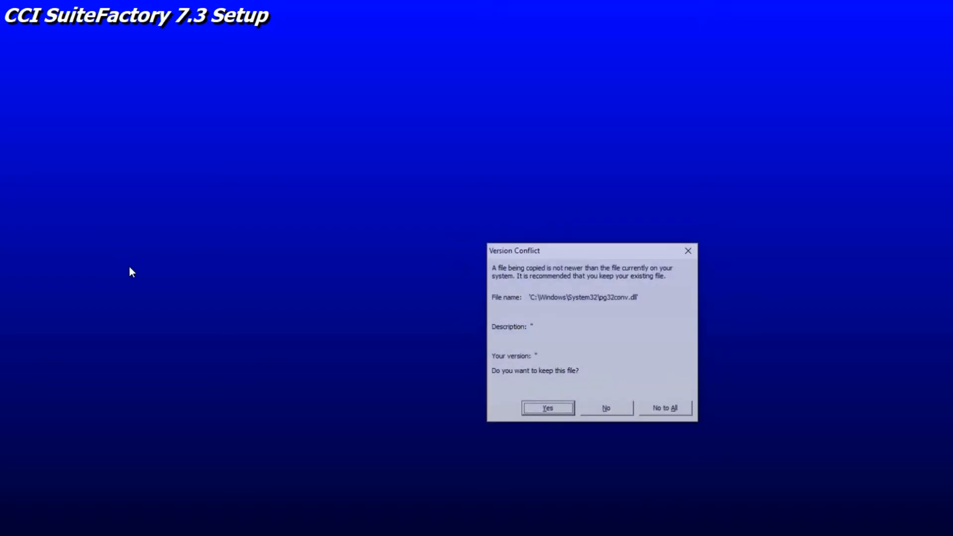
Step: Keep the existing pg32conv.dll file in the version conflict and finish the CCI SuiteFactory 7.3 setup
left_click(547, 409)
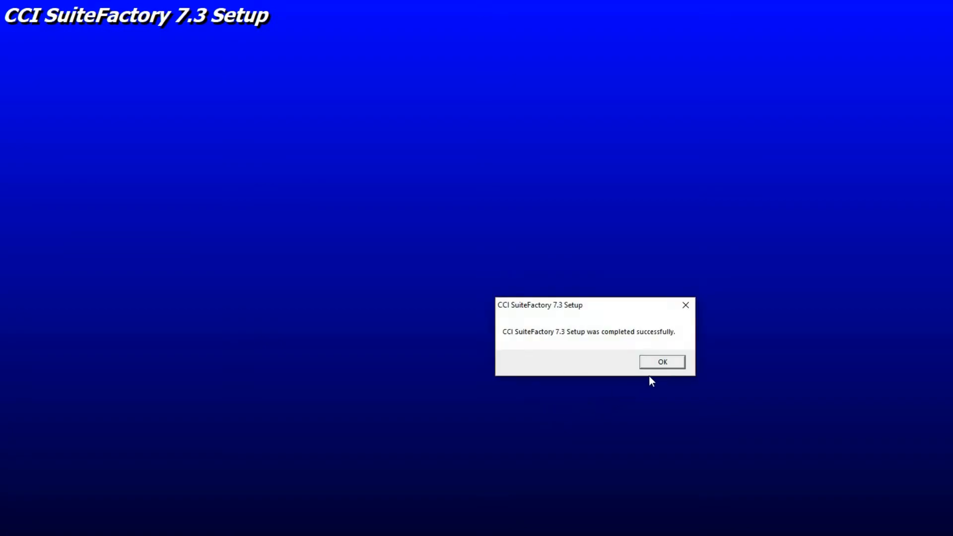
left_click(663, 365)
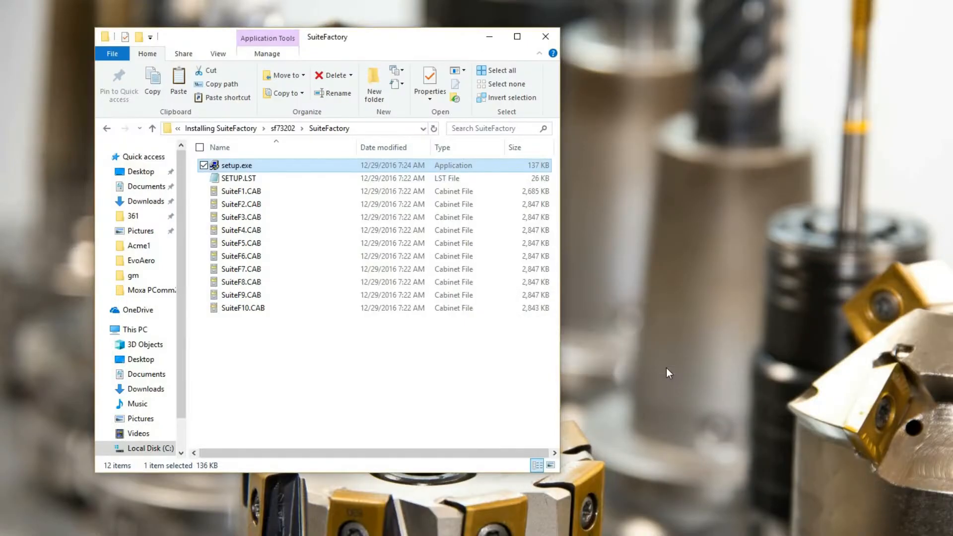
Step: Install CCI SuiteFactoryMDI with the default options from setup.exe in the sf73202\MDI folder, and close the finished wizard
left_click(287, 129)
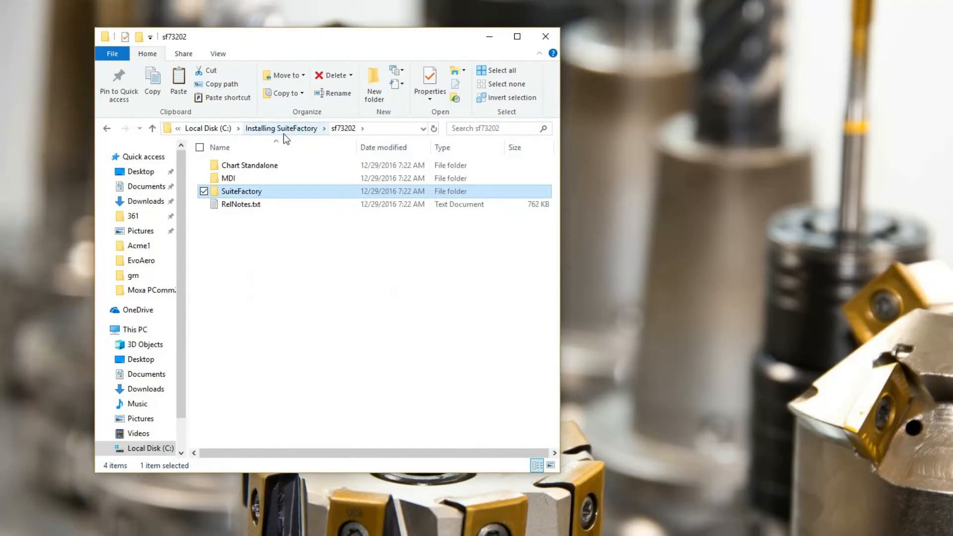
left_click(221, 180)
double_click(221, 179)
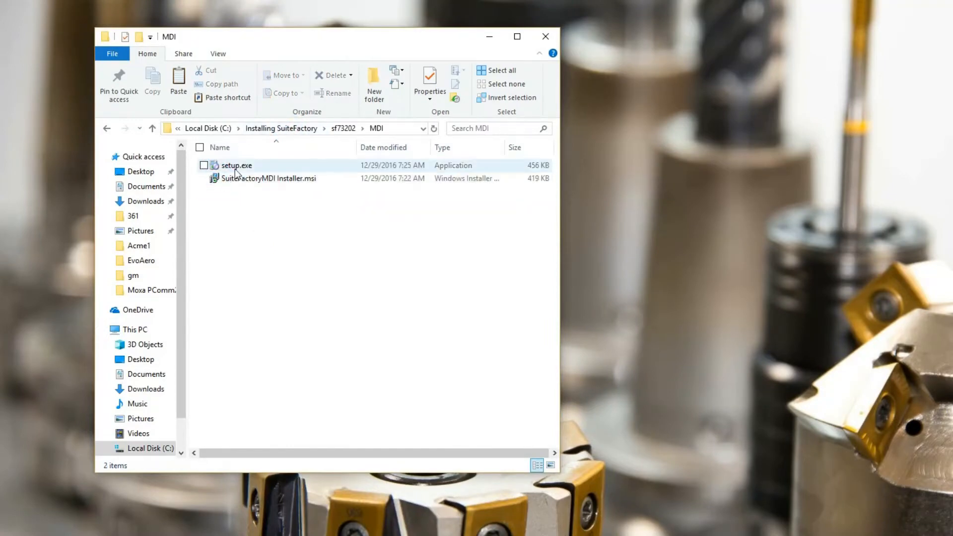
double_click(238, 166)
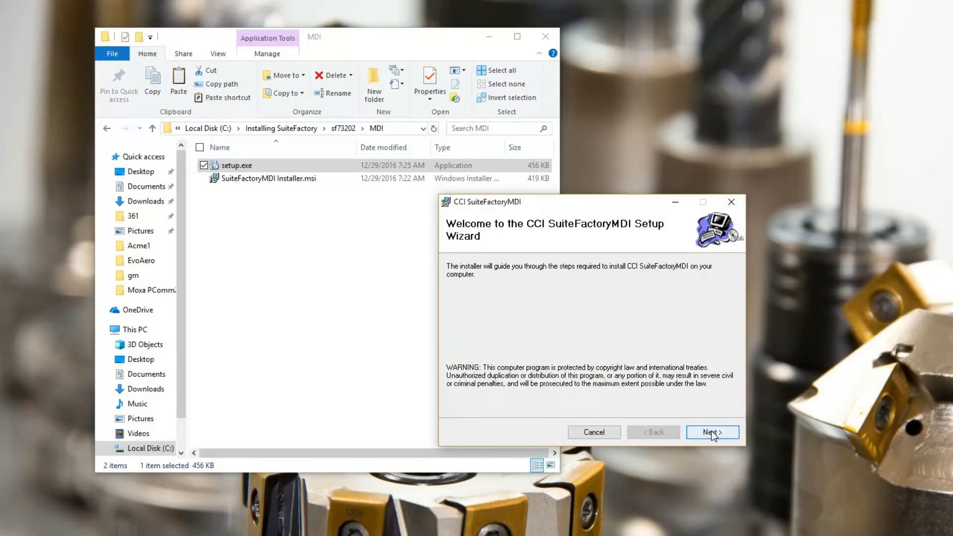
left_click(710, 431)
left_click(707, 432)
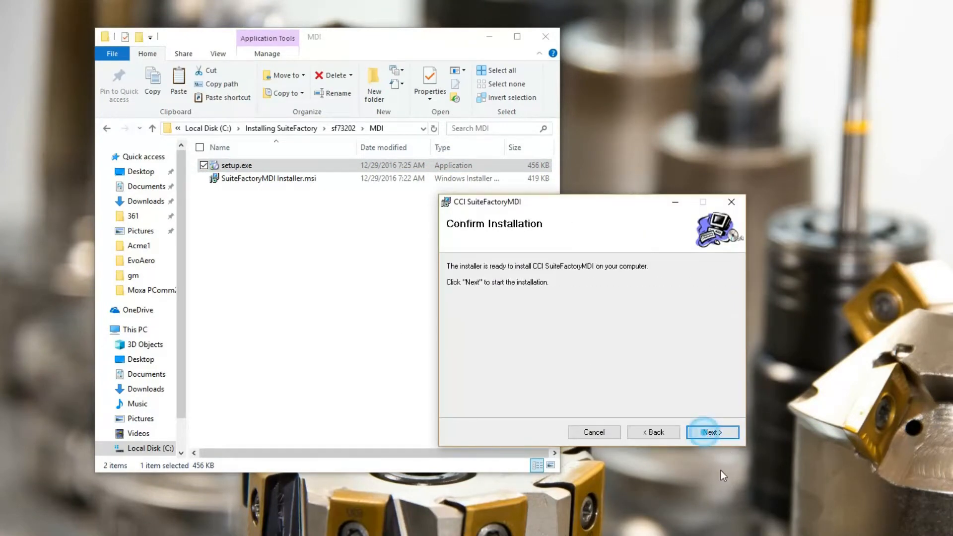
left_click(714, 433)
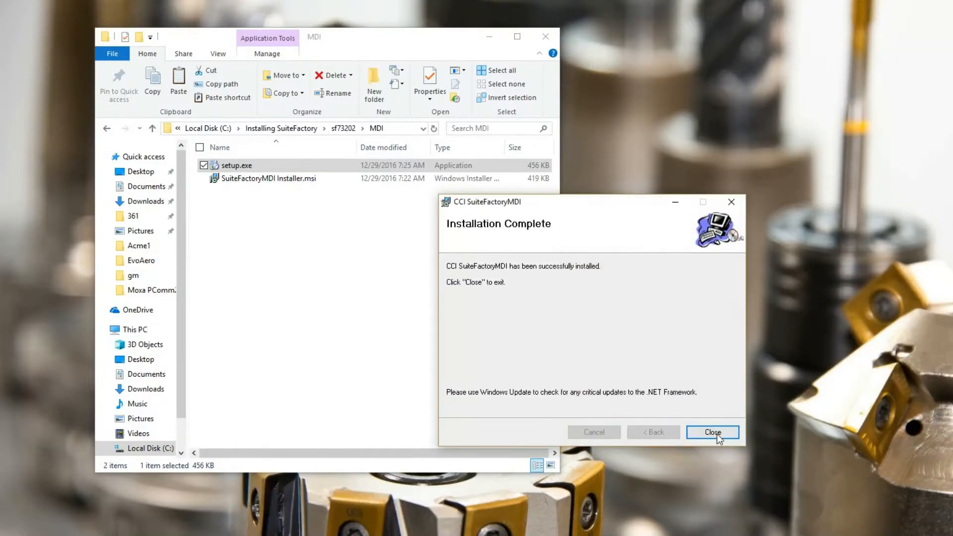
left_click(713, 432)
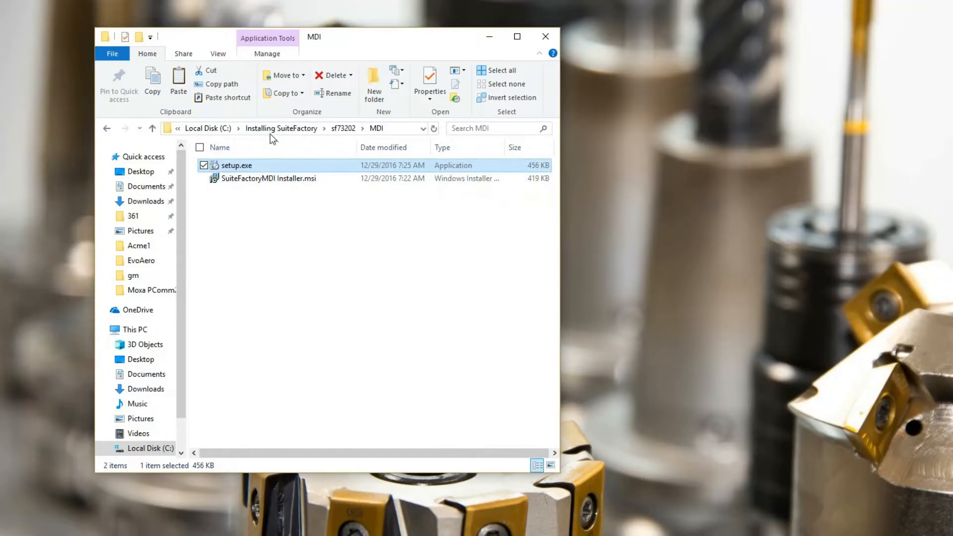
Step: Install CCI SuiteCharts for everyone in the default folder, using setup.exe in sf73202\Chart Standalone, and close the wizard
left_click(270, 129)
left_click(214, 164)
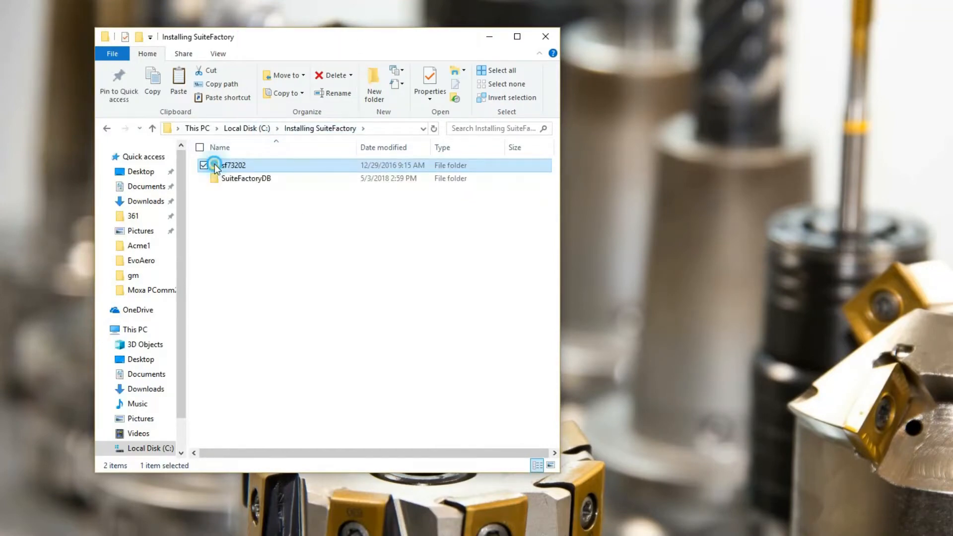
double_click(214, 164)
double_click(215, 164)
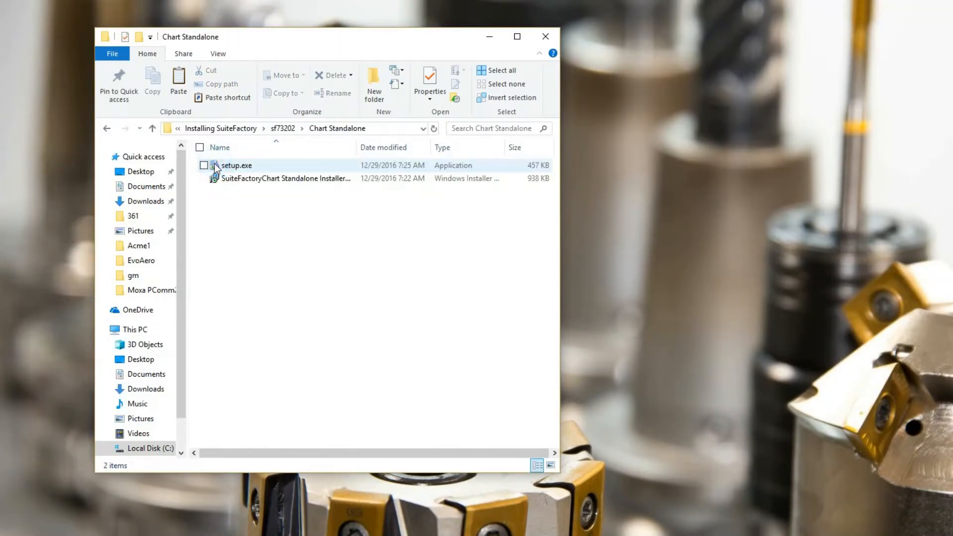
double_click(214, 164)
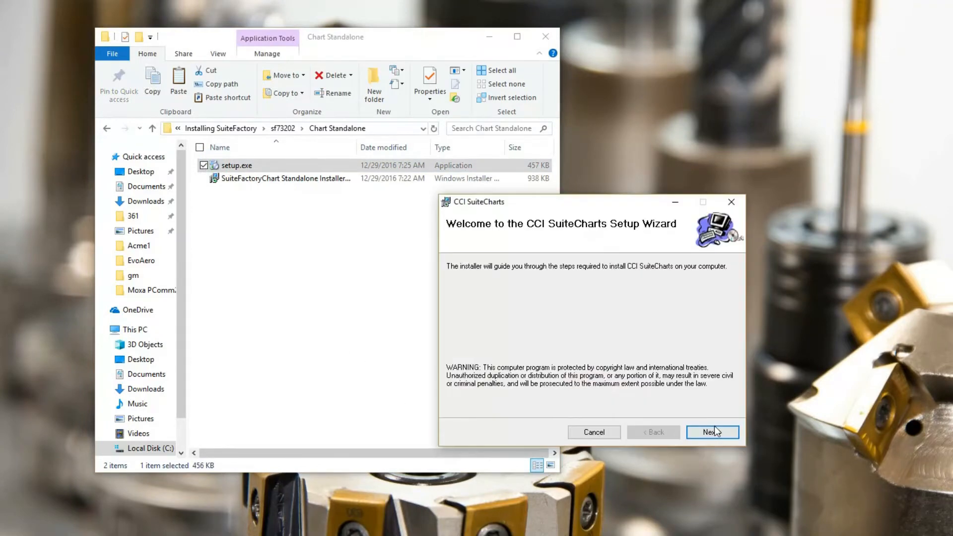
left_click(712, 433)
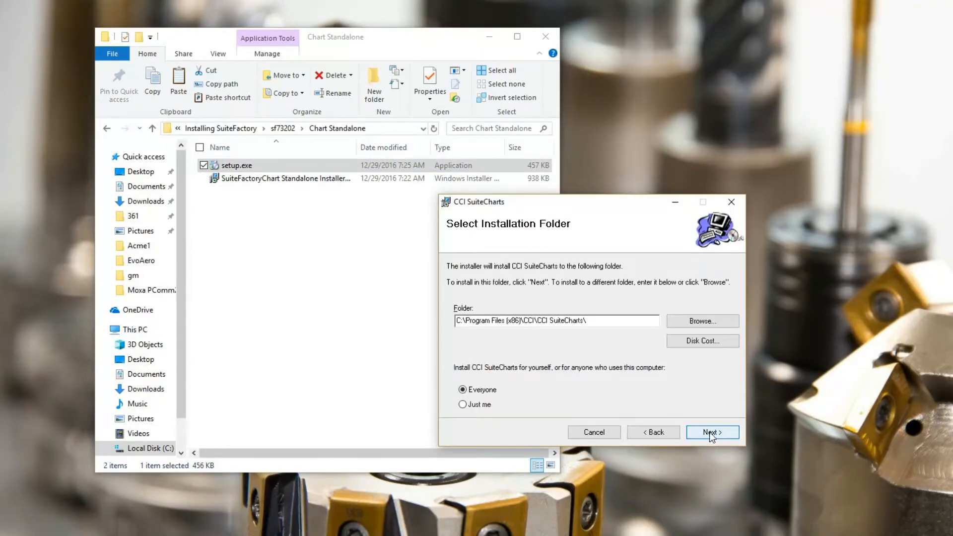
left_click(710, 432)
left_click(710, 432)
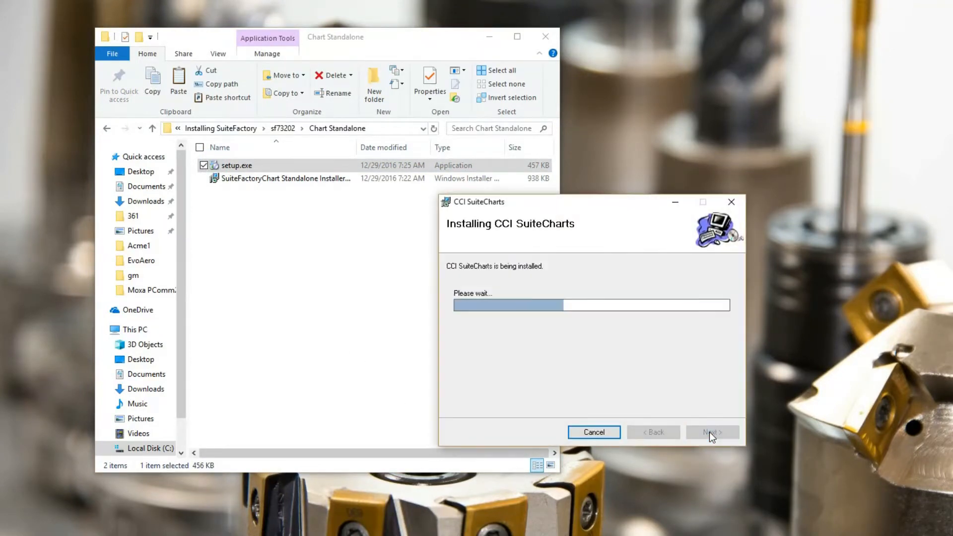
left_click(711, 433)
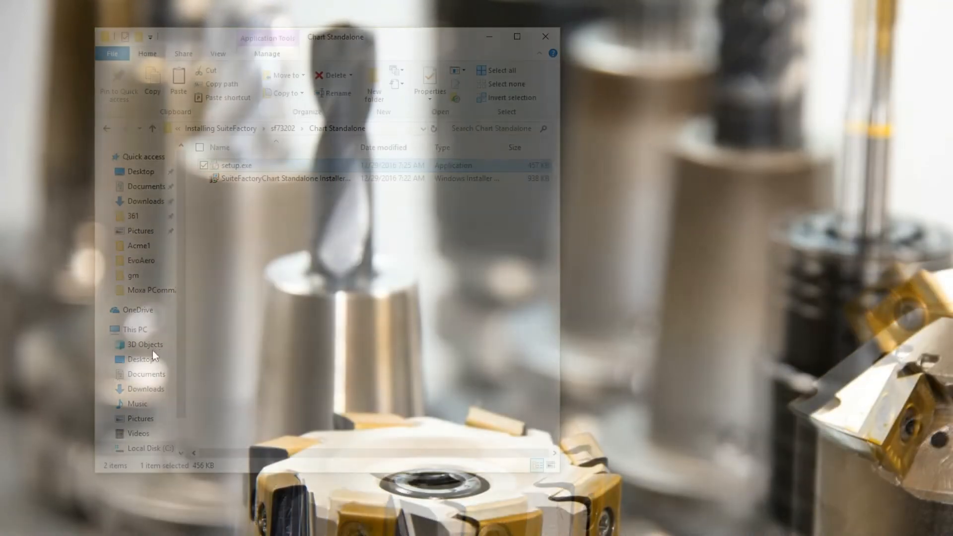
Step: Launch CCI SuiteFactory 7.3 User Runtime and agree to configure a SuiteFactory database
key("super")
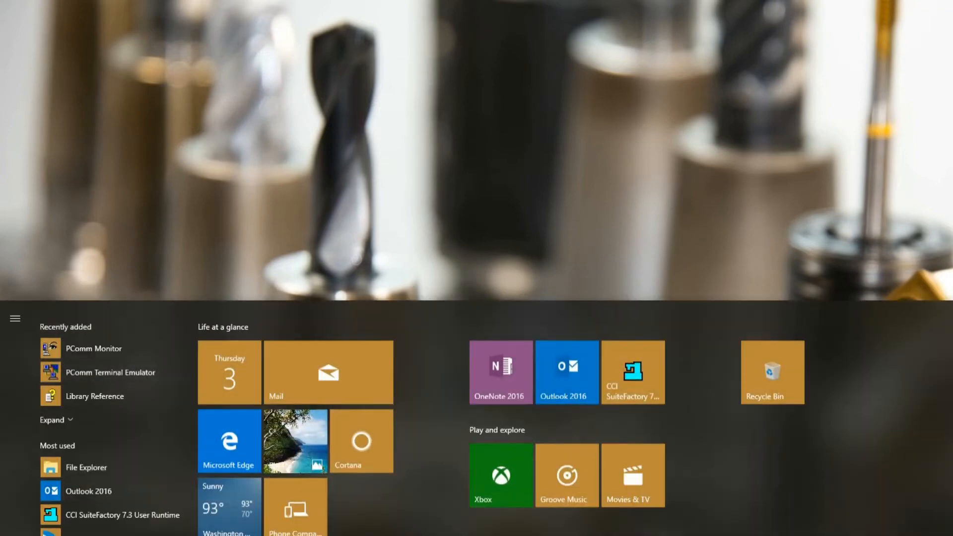
left_click(114, 490)
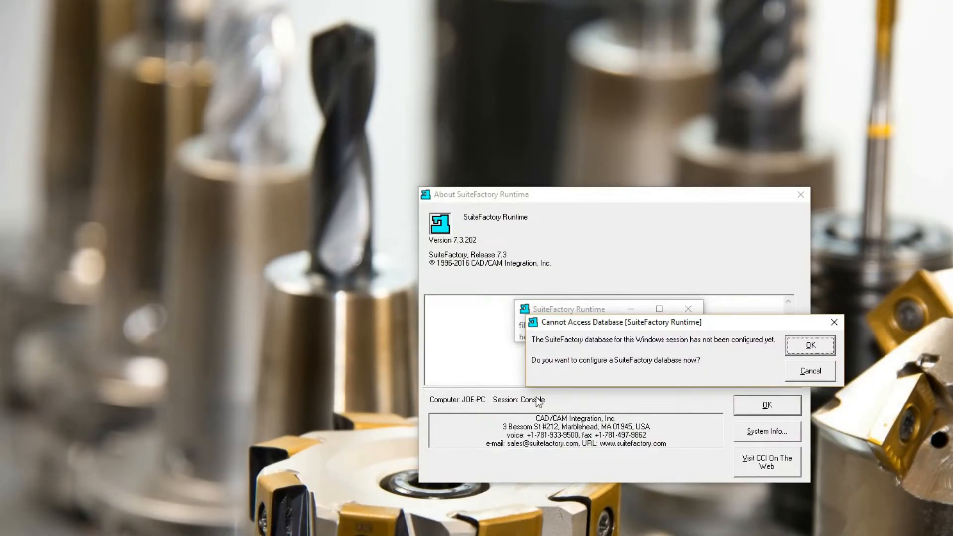
left_click(810, 349)
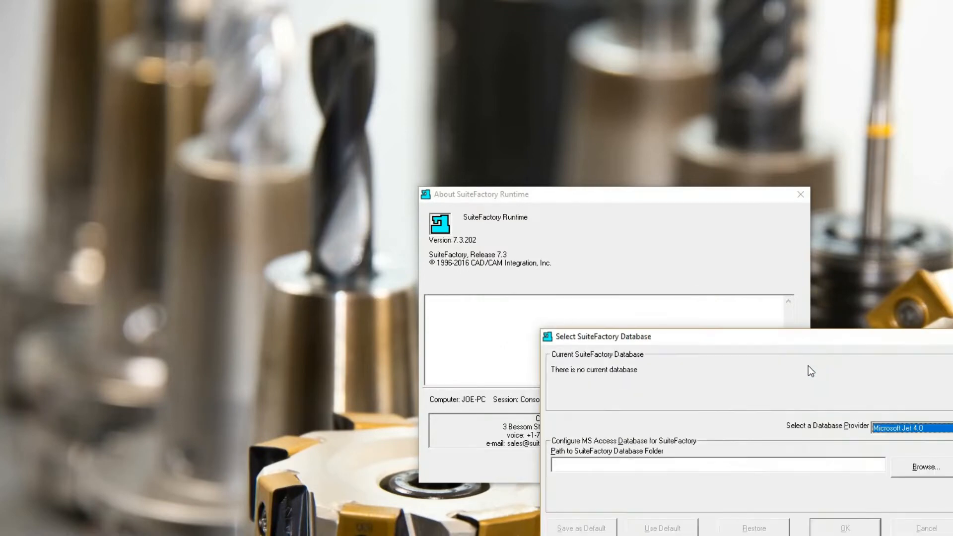
Step: Set the Microsoft Jet 4.0 database path to C:\Installing SuiteFactory\SuiteFactoryDB and confirm the database selection
left_click(933, 471)
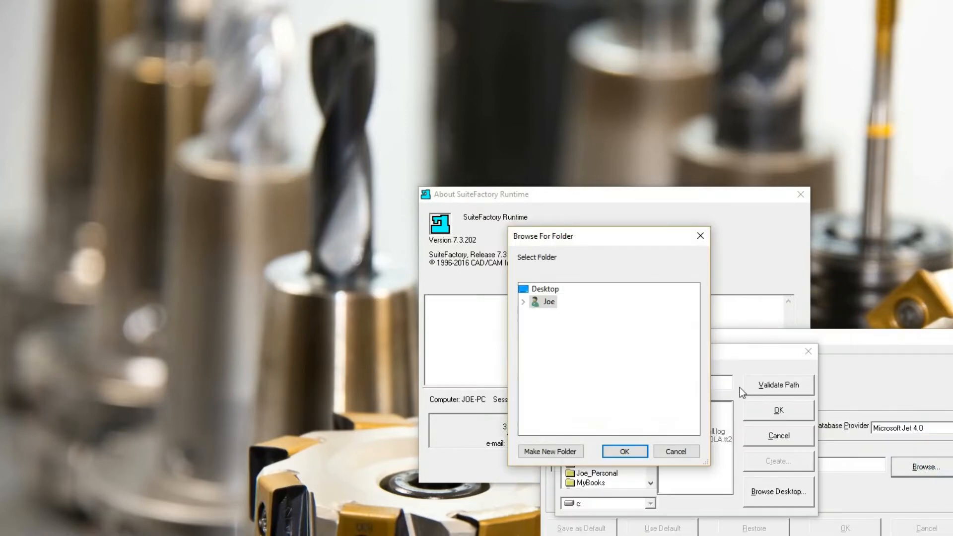
left_click(625, 452)
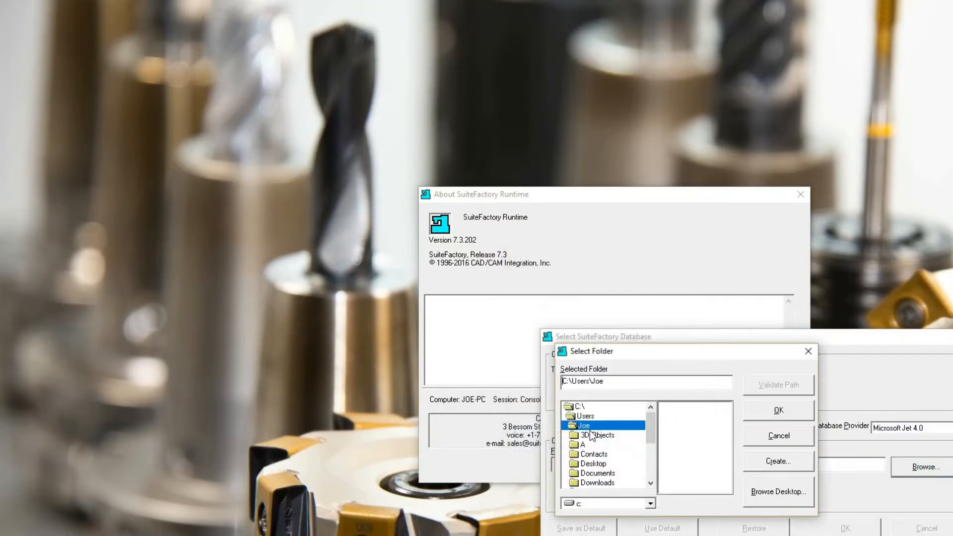
double_click(579, 407)
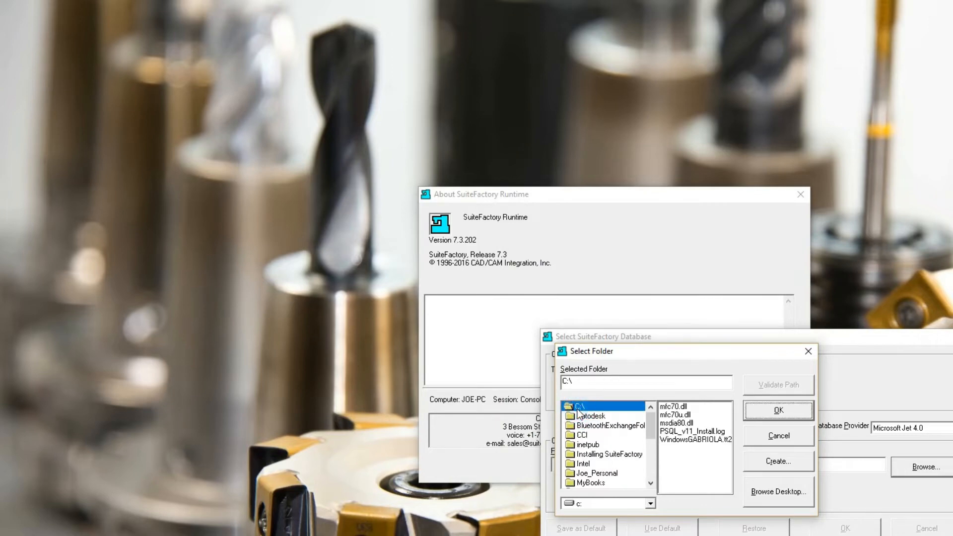
double_click(576, 455)
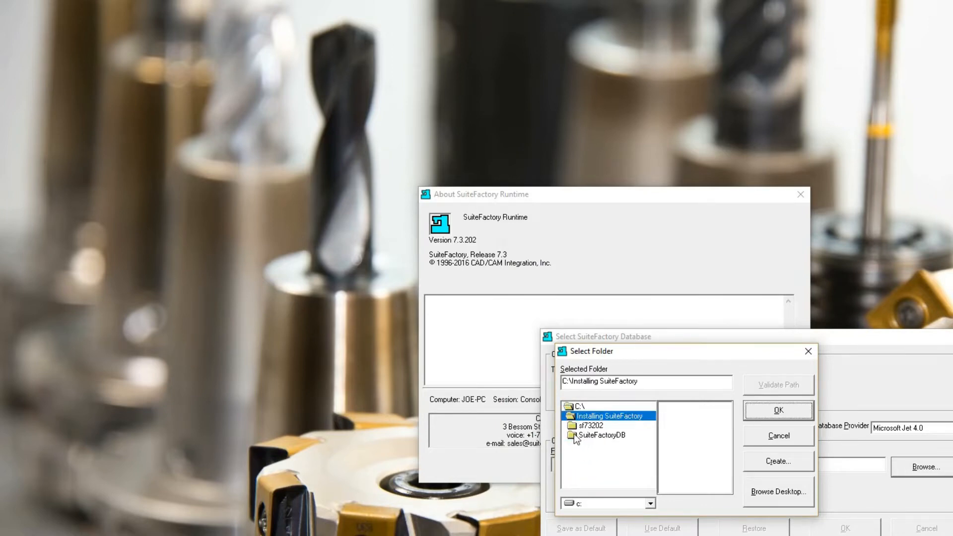
double_click(578, 435)
left_click(779, 409)
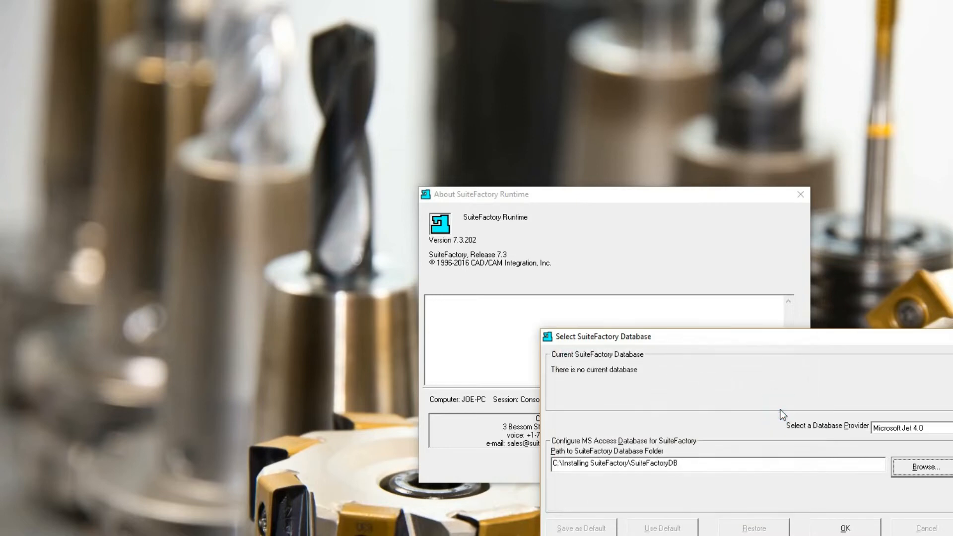
left_click(847, 529)
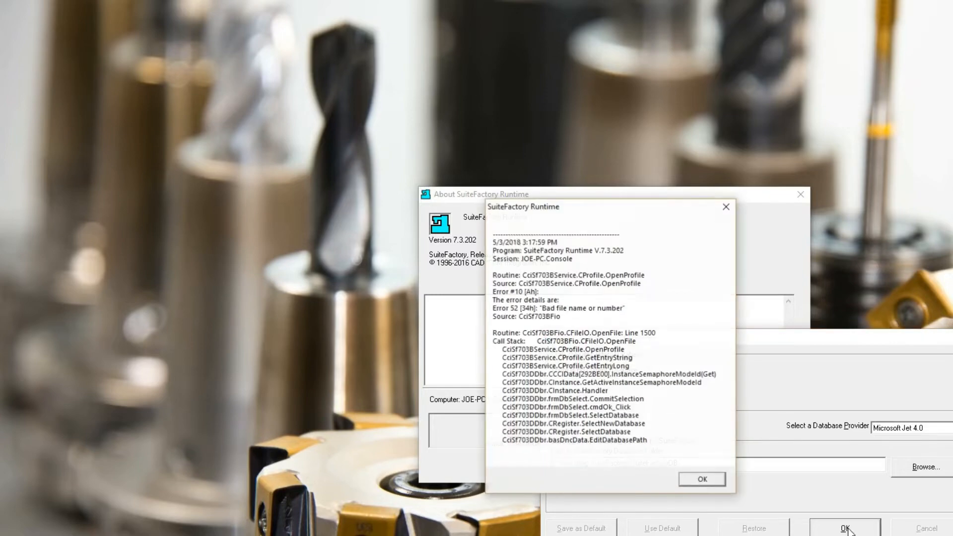
Step: Dismiss the runtime error message and name the new database DemoDB
left_click(709, 481)
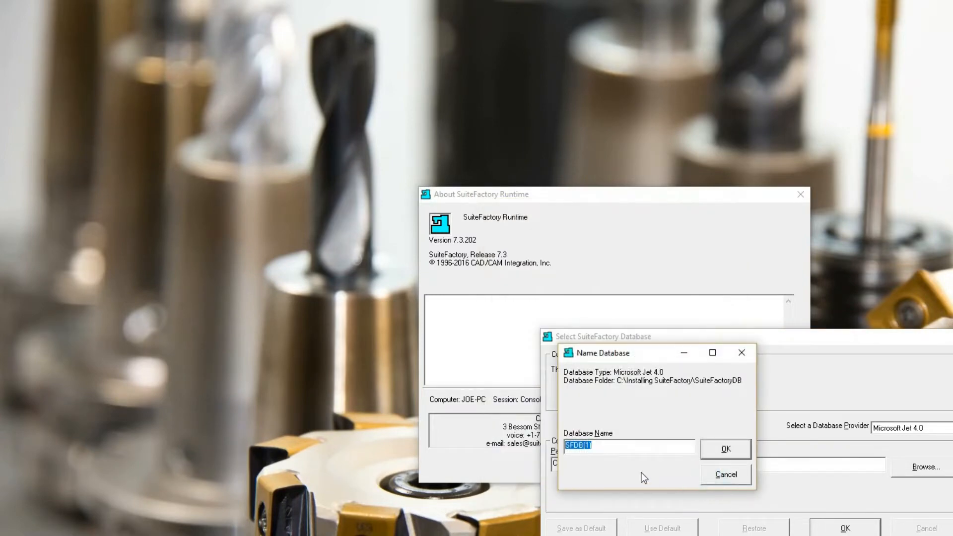
type("DemoDB")
left_click(723, 450)
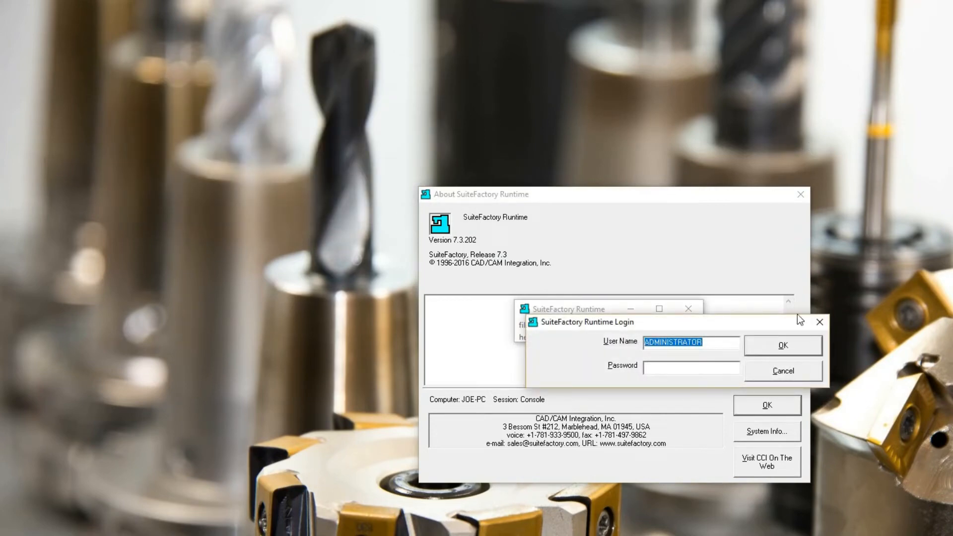
Step: Log in as ADMINISTRATOR with a blank password and set the packet session to be acquired On Request
left_click(784, 349)
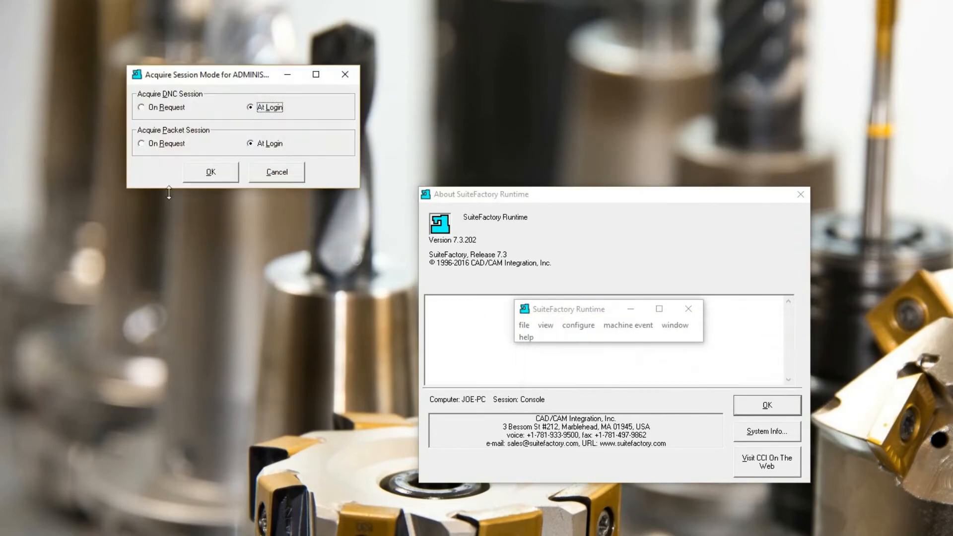
left_click(141, 144)
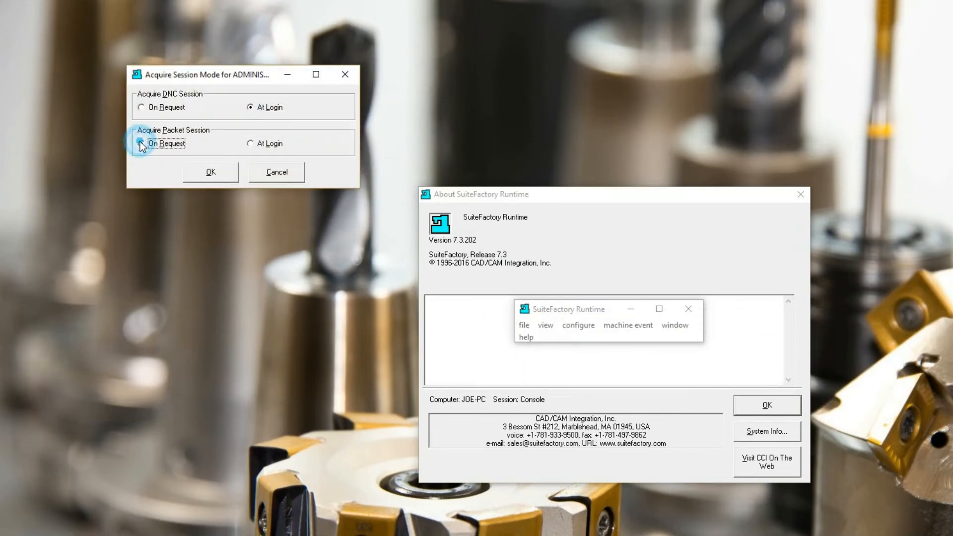
left_click(211, 173)
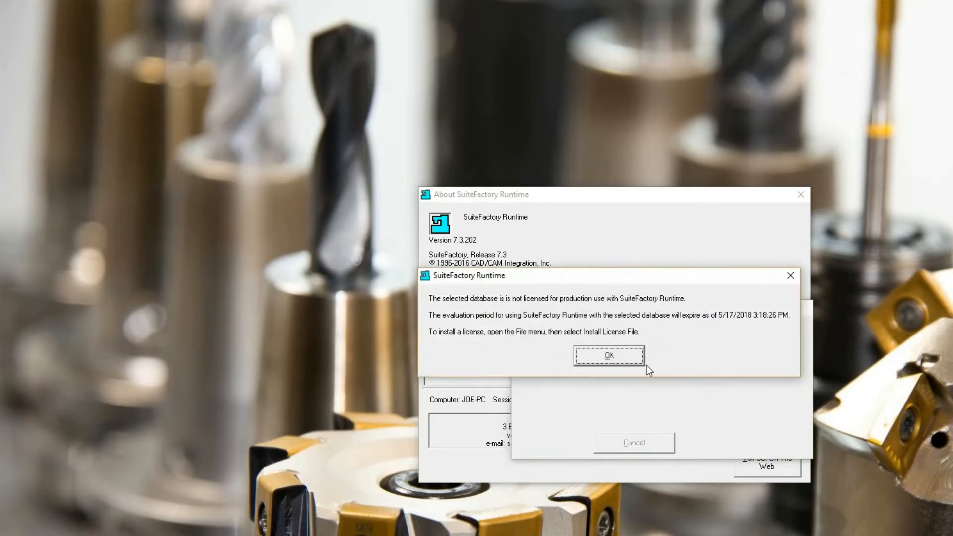
Step: Acknowledge the evaluation license notice and choose to create a database and put sample data in it
left_click(615, 357)
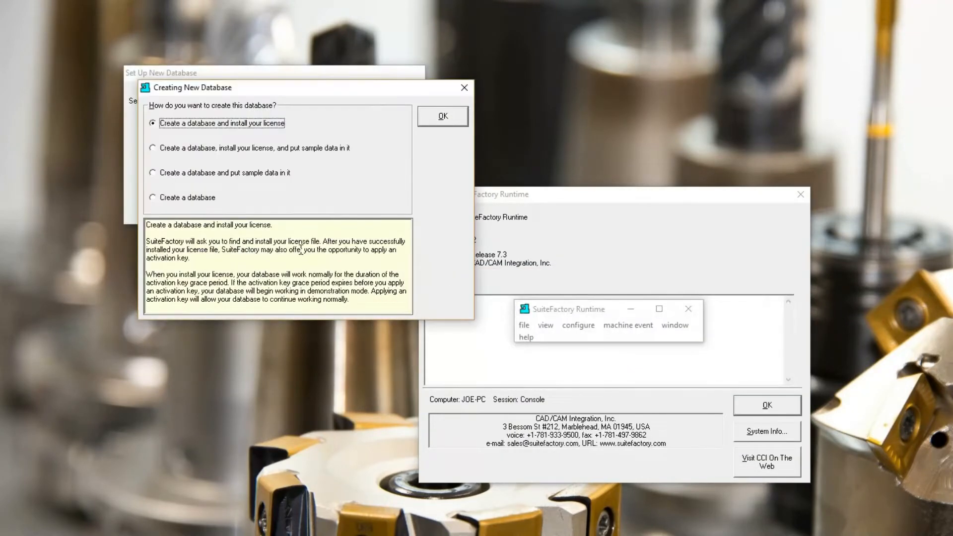
left_click(154, 172)
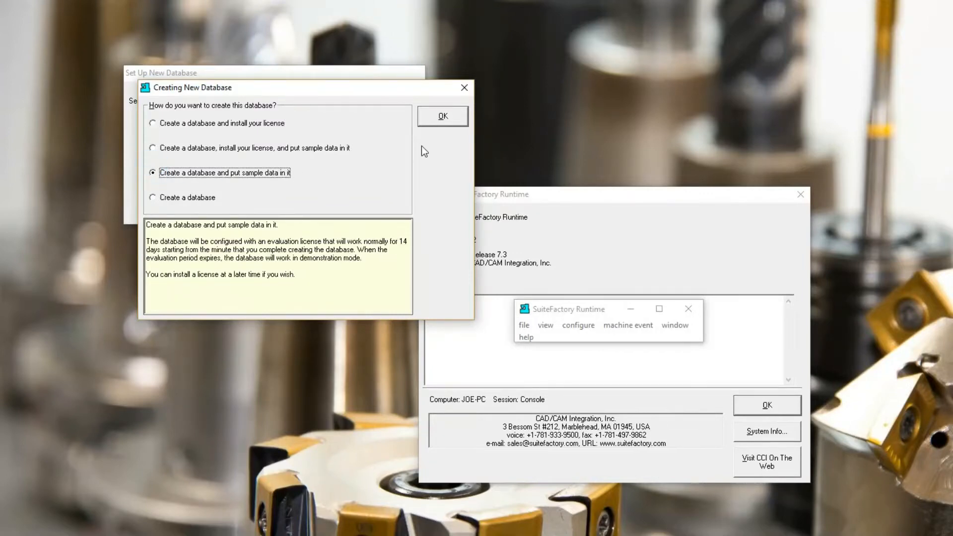
left_click(442, 116)
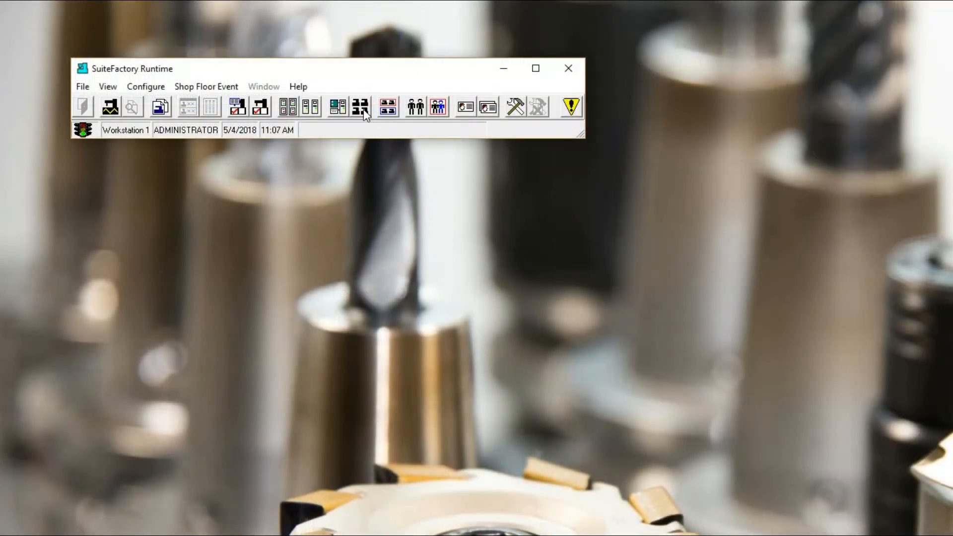
Step: Open machine management and expand RS-232 Machine 1's queuing resource collections down to the OPERATORS user group
left_click(363, 108)
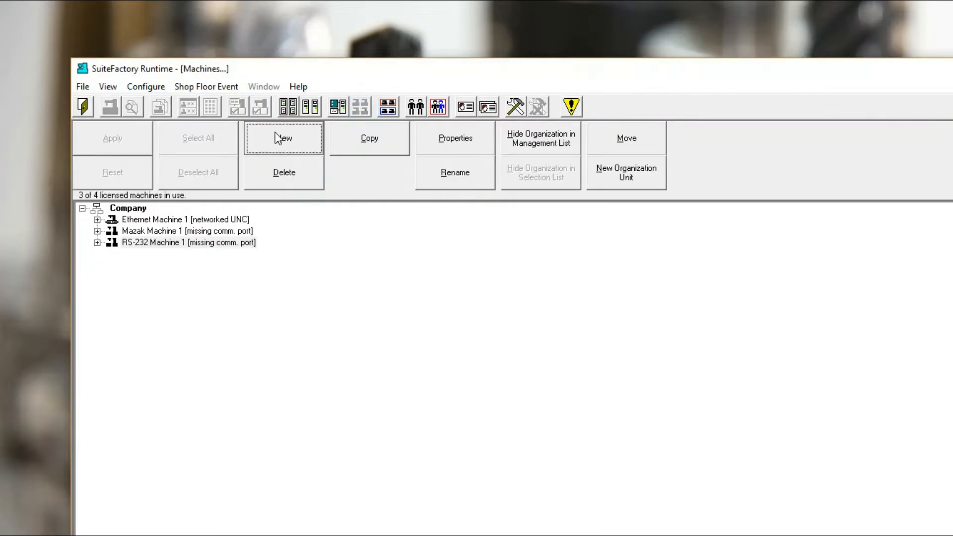
left_click(98, 243)
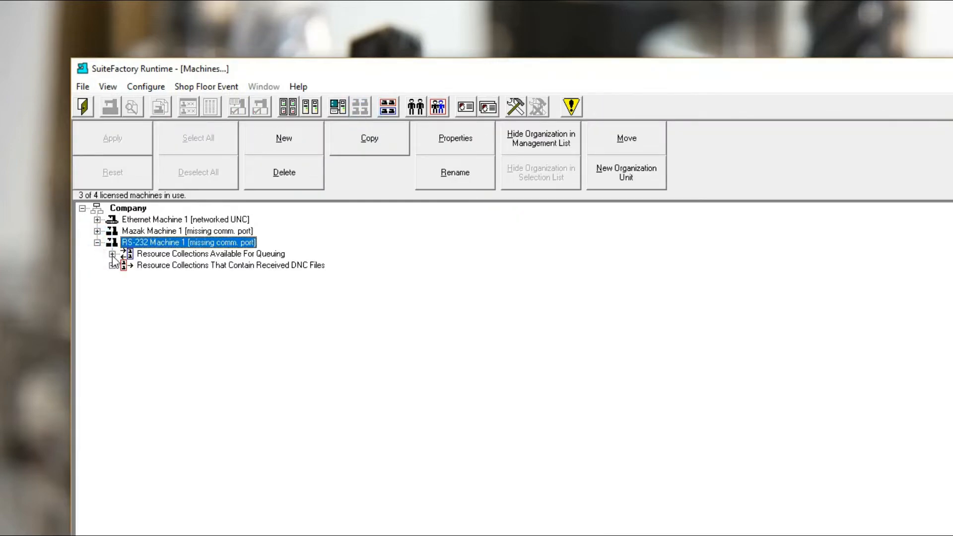
left_click(112, 254)
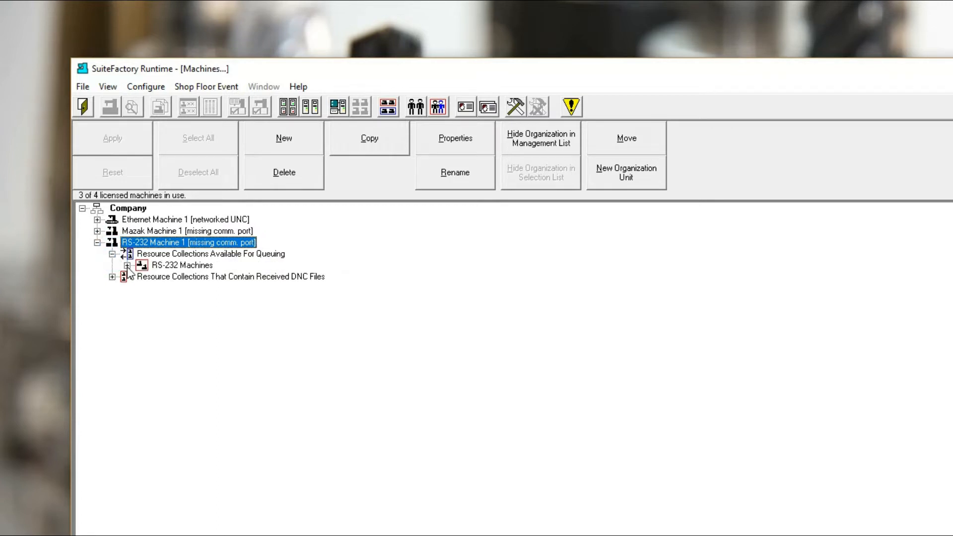
left_click(127, 266)
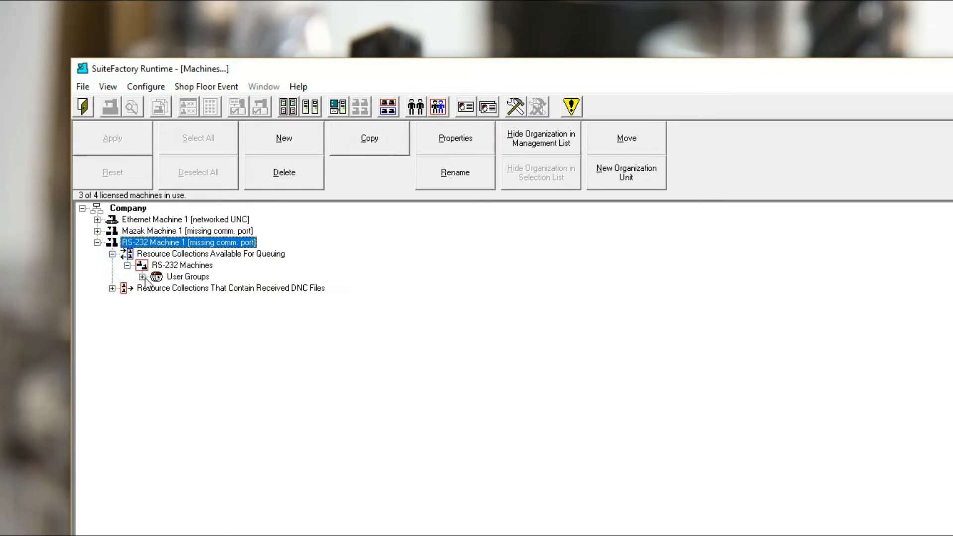
left_click(143, 277)
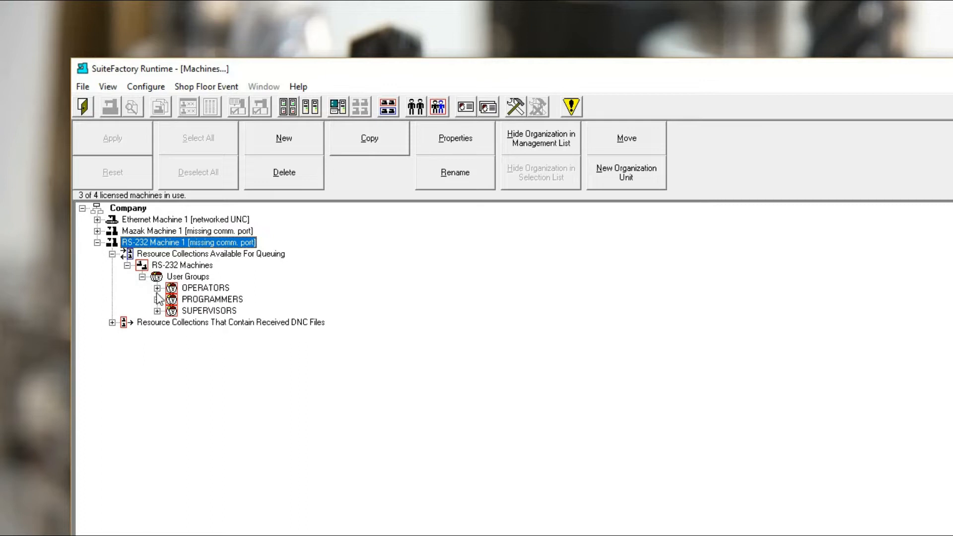
left_click(157, 288)
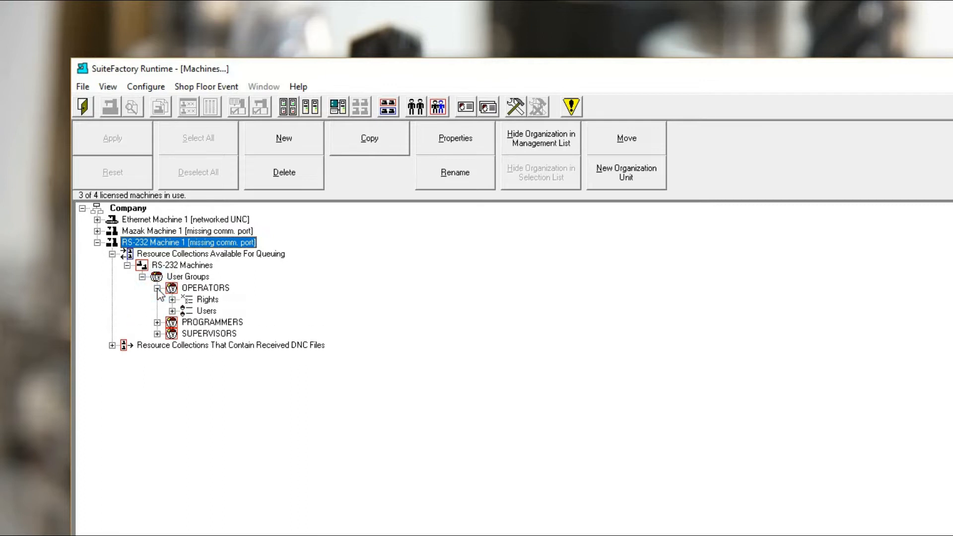
Step: Examine the OPERATORS group's users and its DNC Files, File Cabinet and Machine rights
left_click(173, 311)
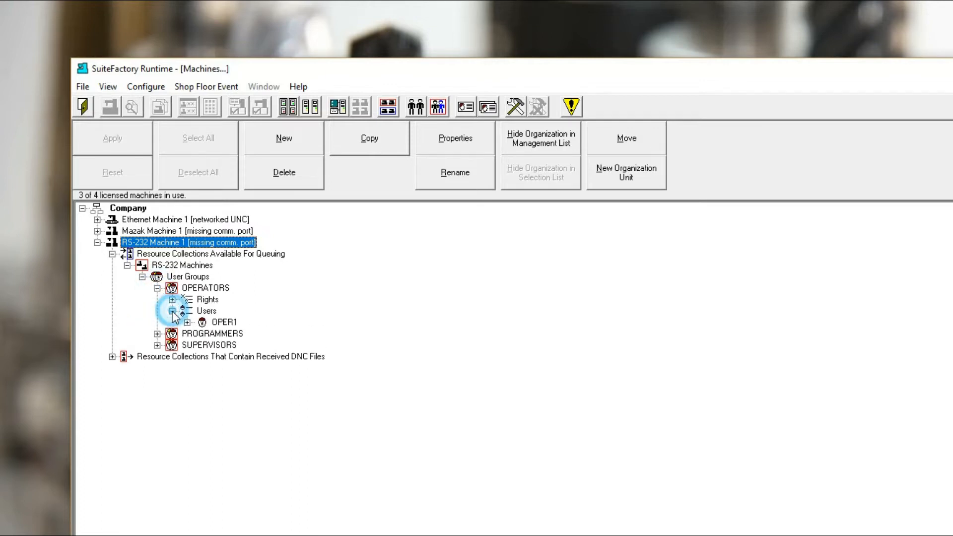
left_click(172, 300)
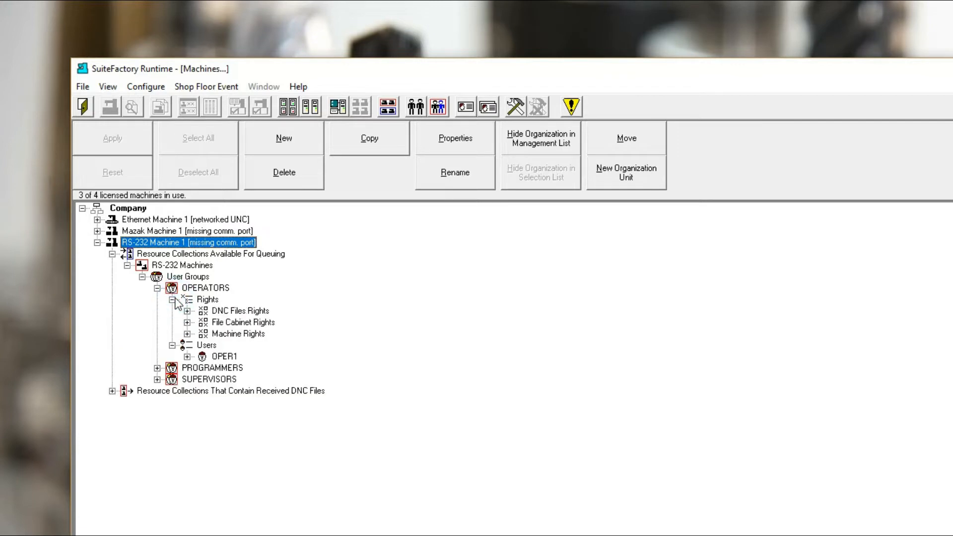
left_click(187, 312)
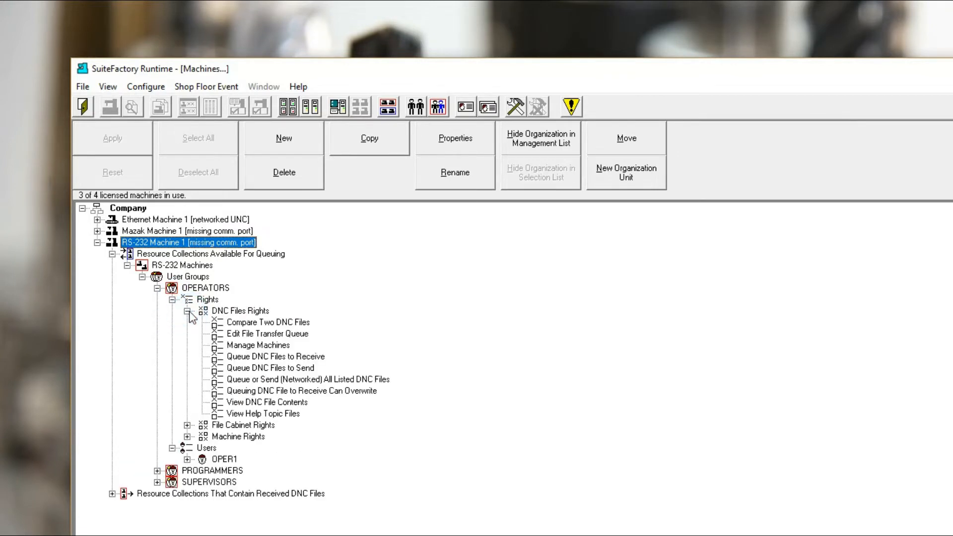
left_click(187, 425)
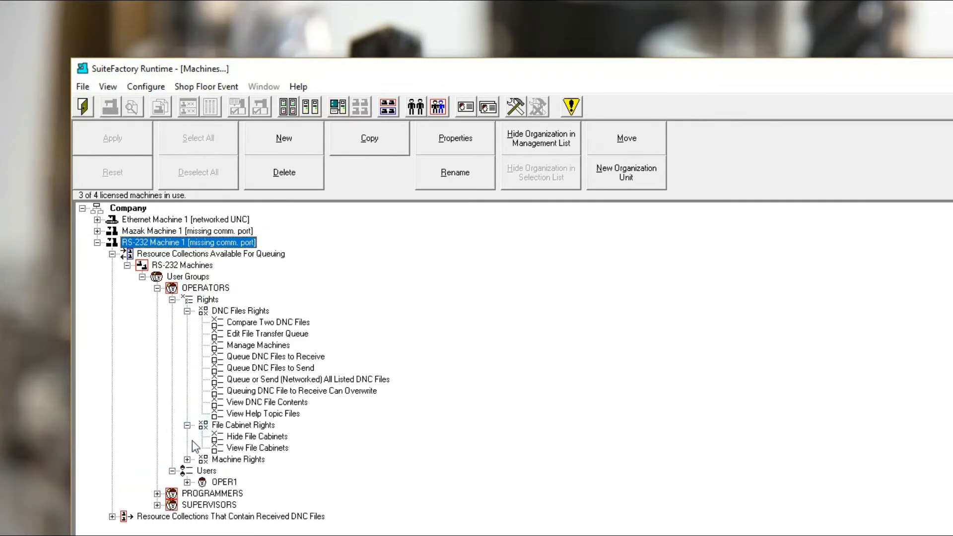
left_click(187, 460)
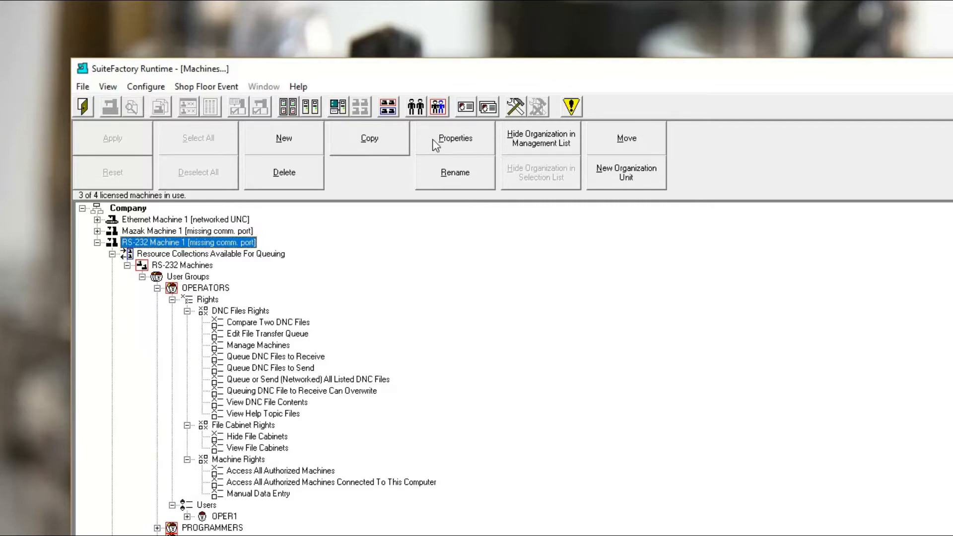
Step: In RS-232 Machine 1's properties, set the communications engine host to the available PC and the serial port to COM0005
left_click(450, 140)
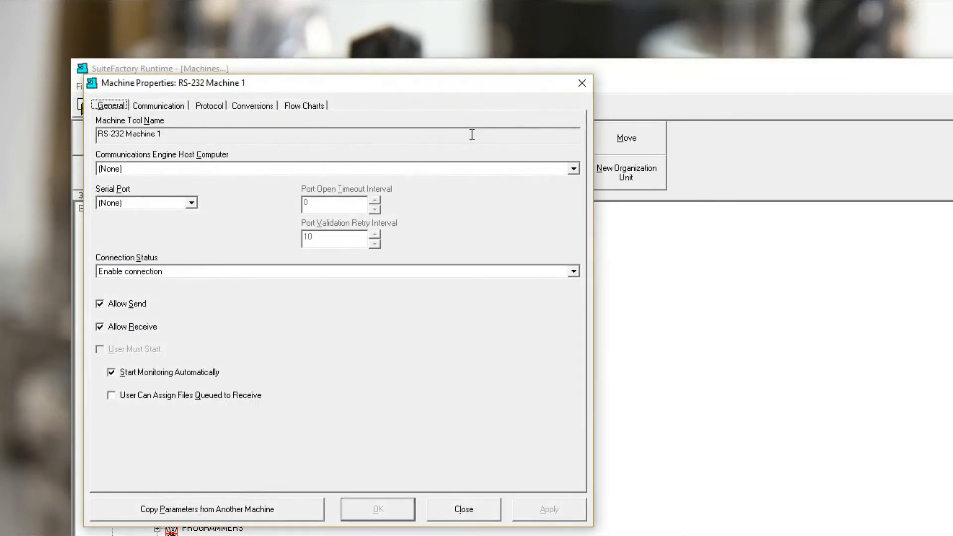
left_click(119, 170)
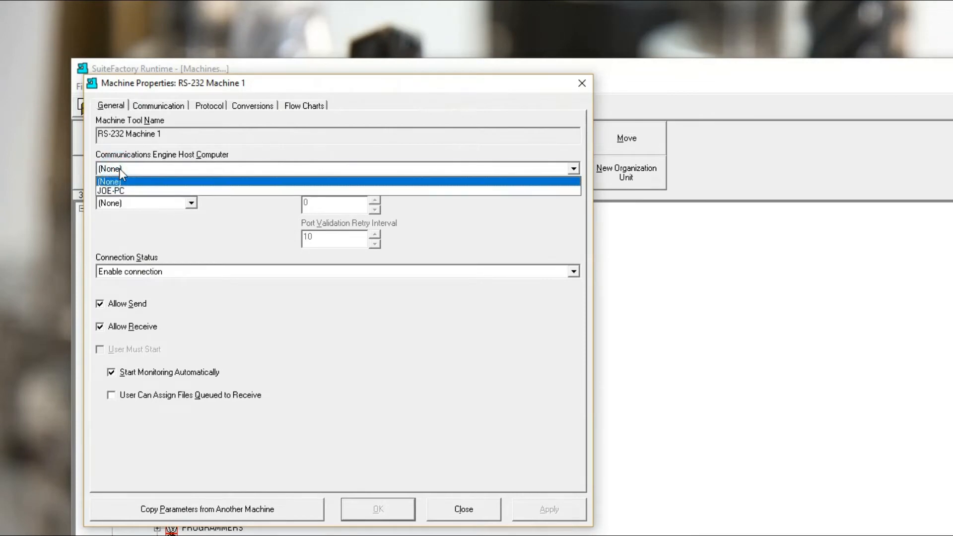
left_click(118, 191)
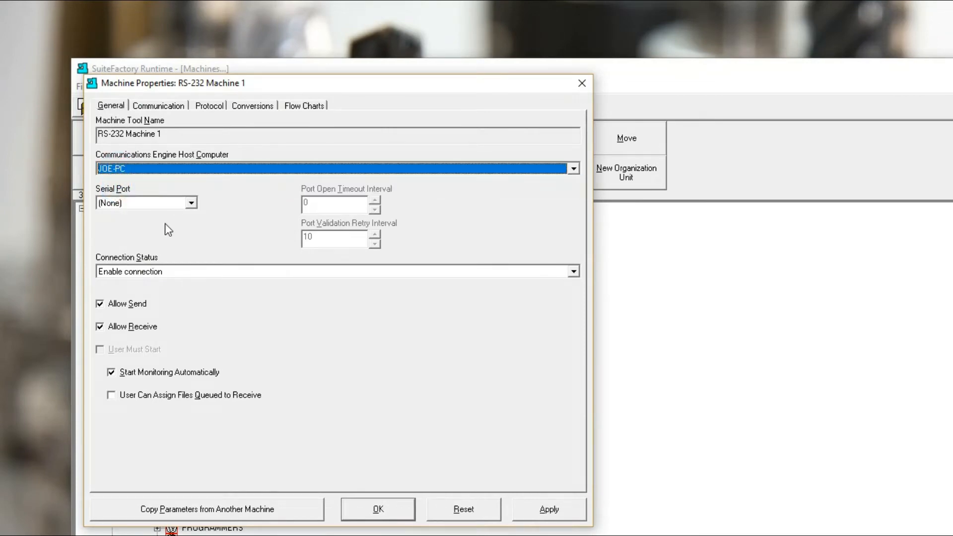
left_click(191, 204)
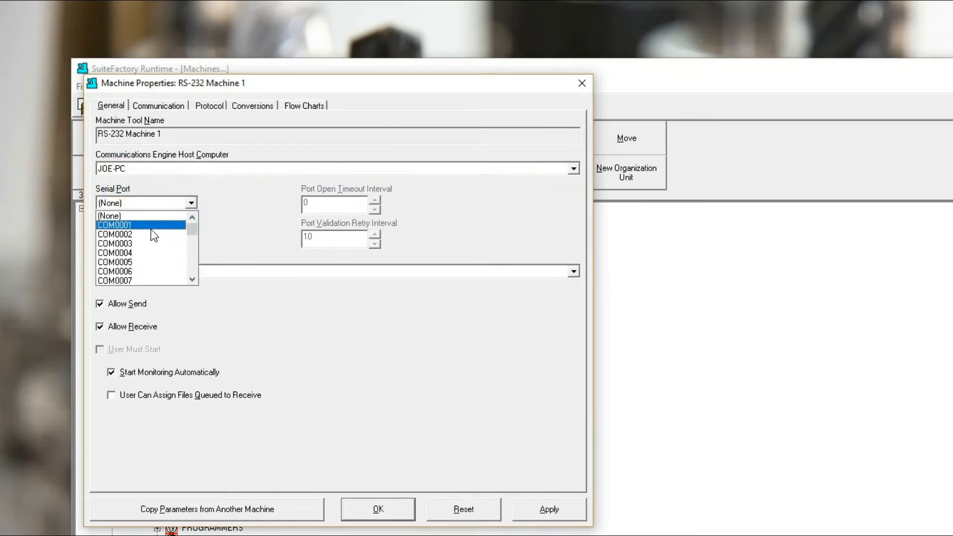
left_click(130, 263)
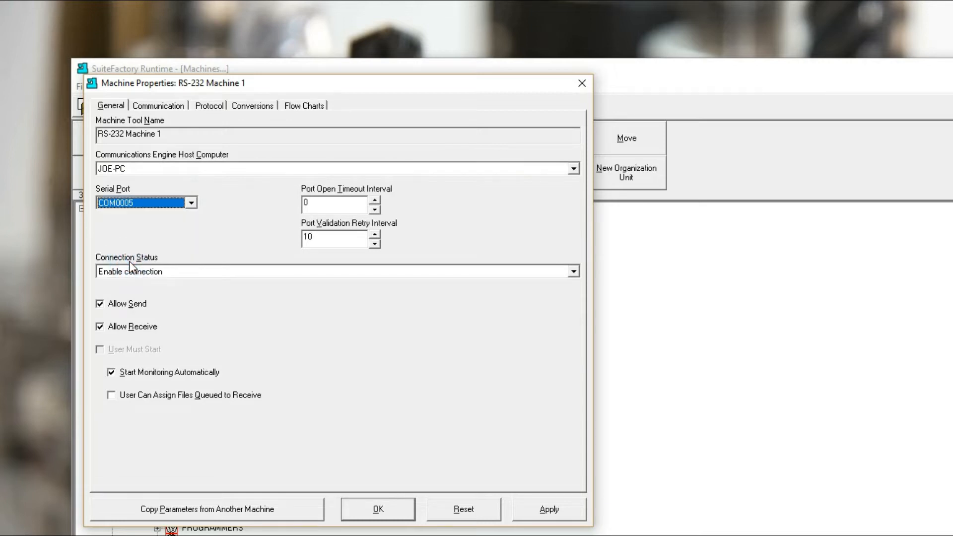
Step: Review RS-232 Machine 1's serial communication settings and its send, receive and remote request protocol settings, leaving remote requests enabled
left_click(159, 107)
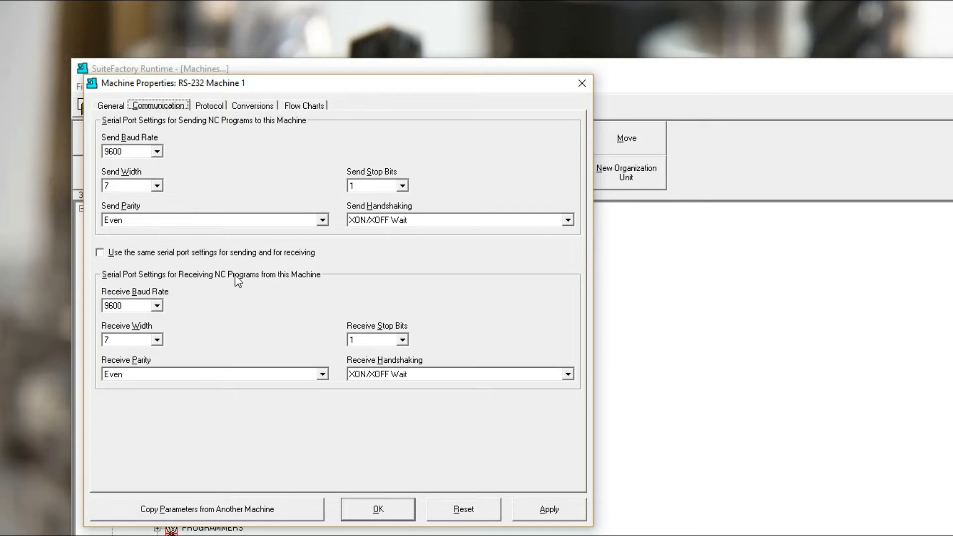
left_click(210, 107)
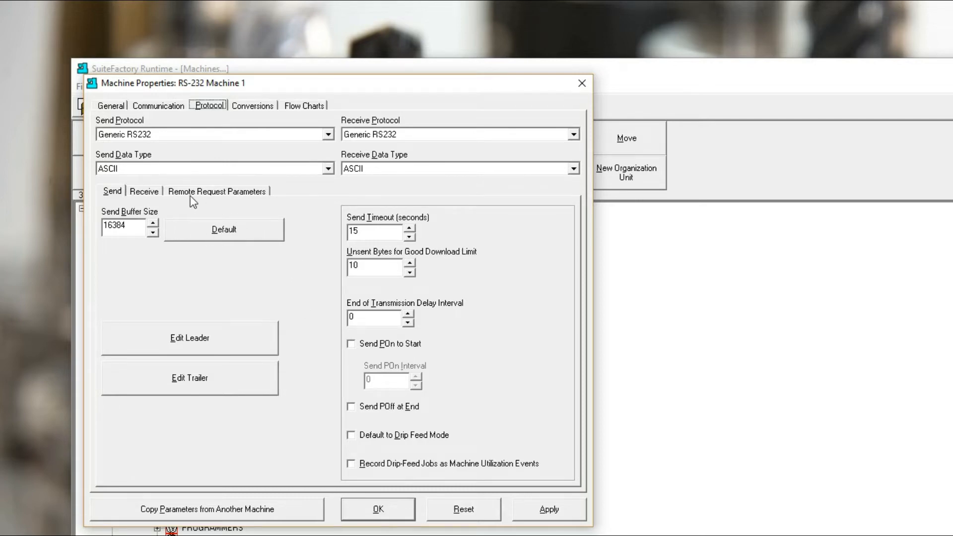
left_click(145, 191)
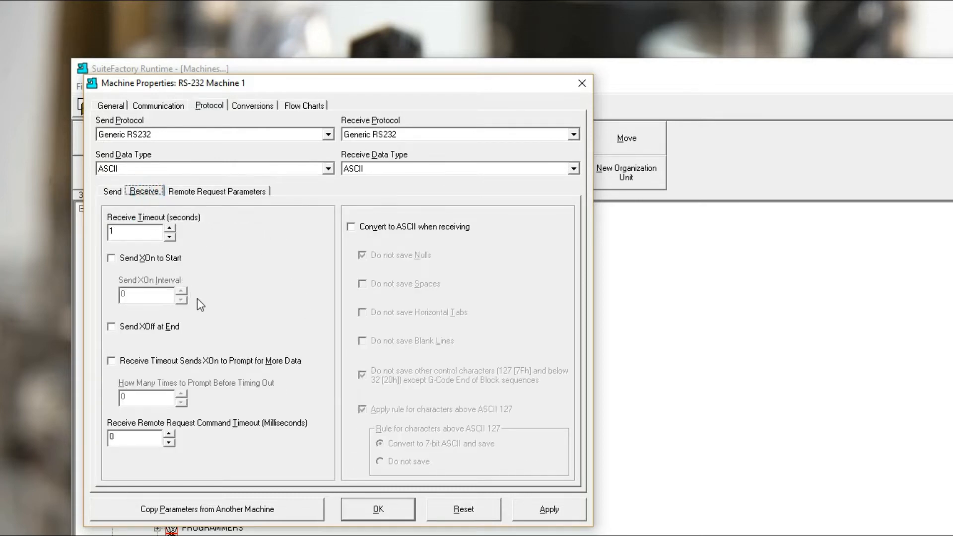
left_click(216, 193)
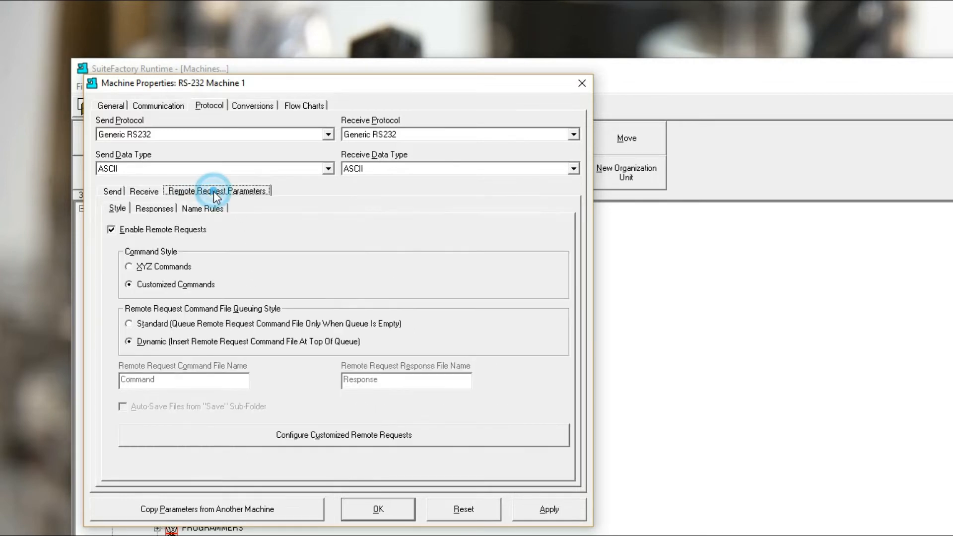
left_click(112, 229)
left_click(112, 230)
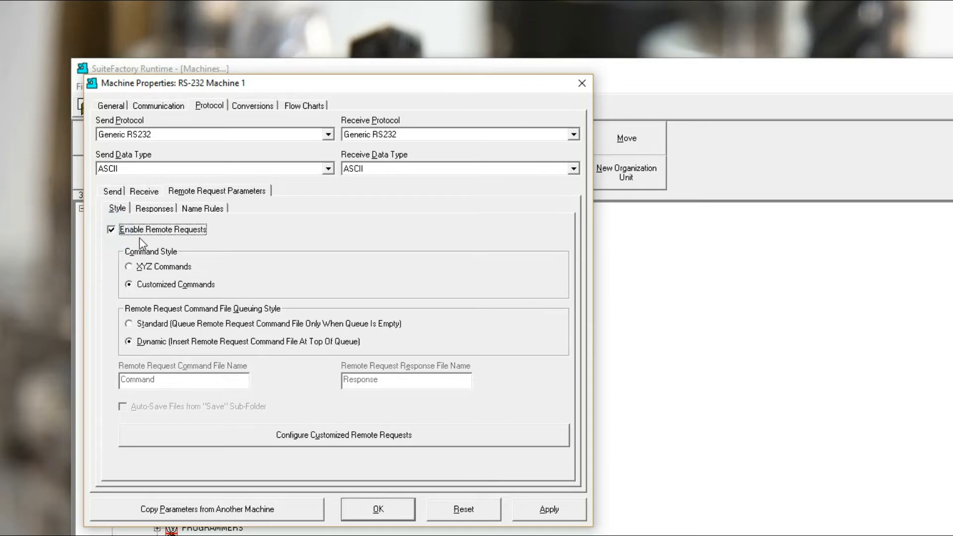
Step: Check the remote request response settings, leader and trailer, and apply and close RS-232 Machine 1's properties
left_click(165, 210)
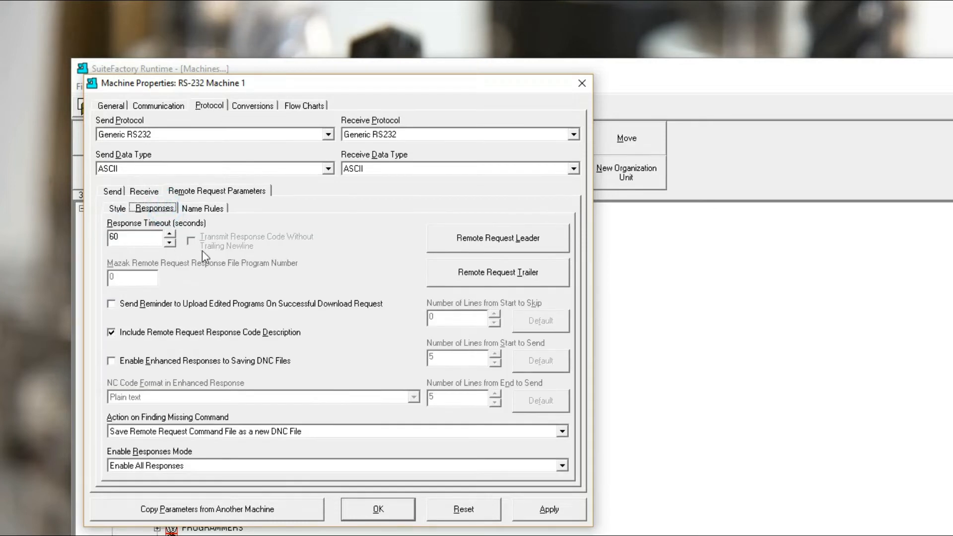
left_click(496, 237)
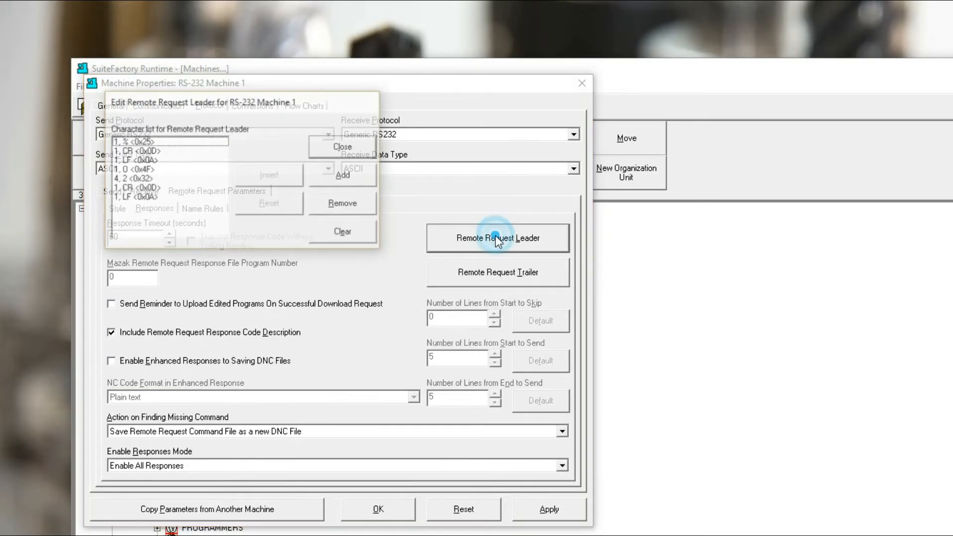
left_click(343, 146)
left_click(478, 273)
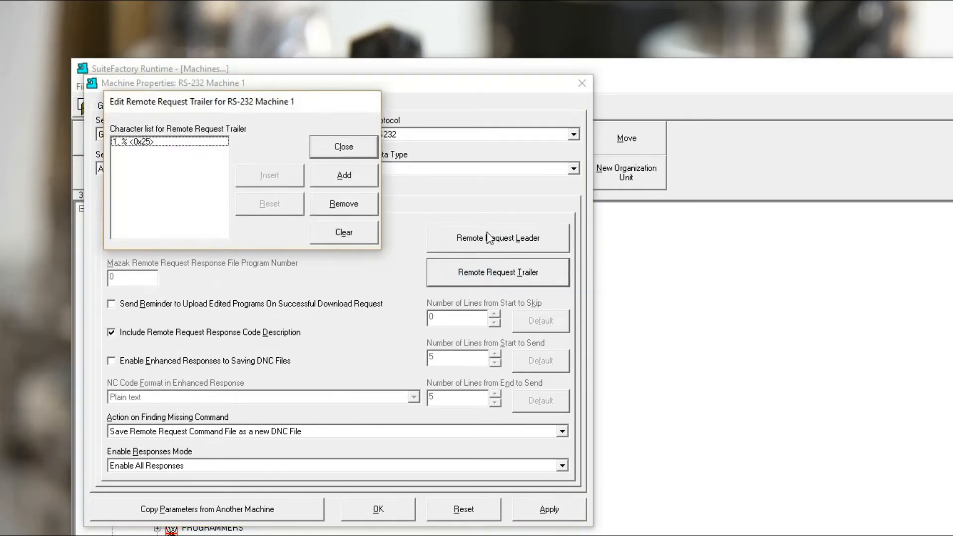
left_click(343, 148)
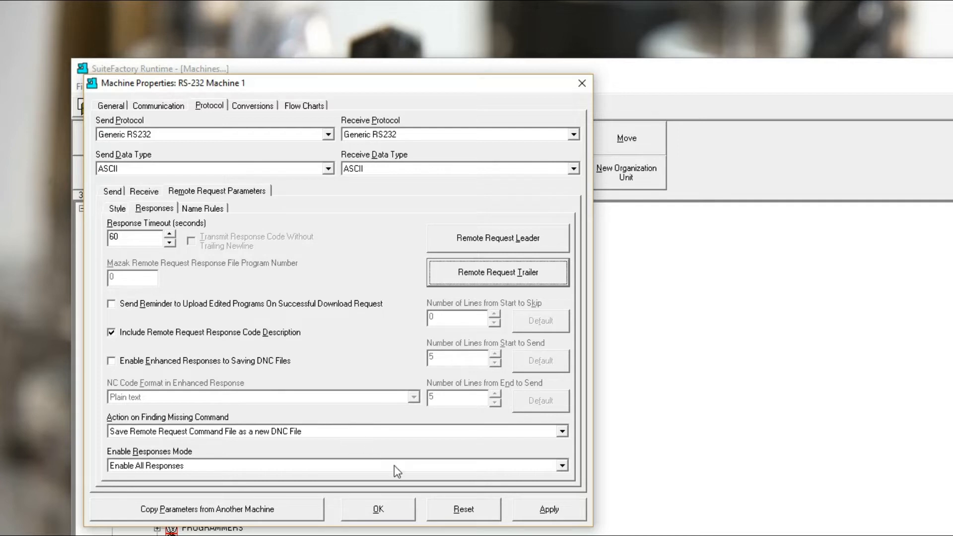
left_click(547, 513)
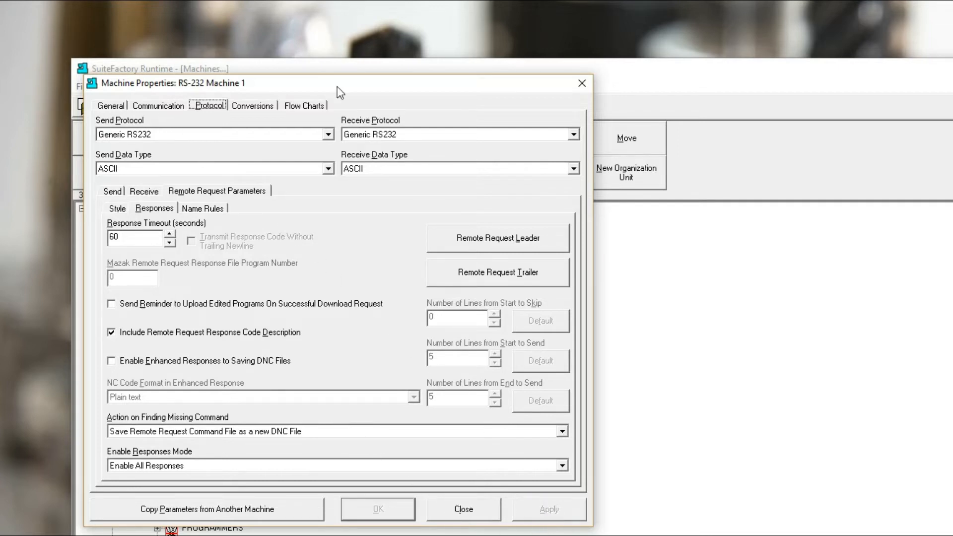
left_click(584, 86)
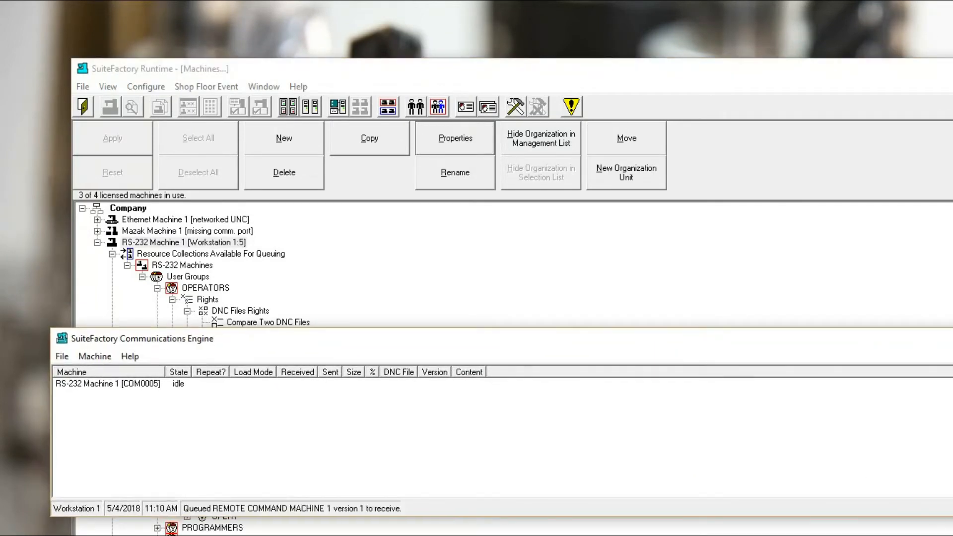
Step: Narrow the SuiteFactory Communications Engine window and move it clear of the machine list
left_click_drag(952, 490, 771, 488)
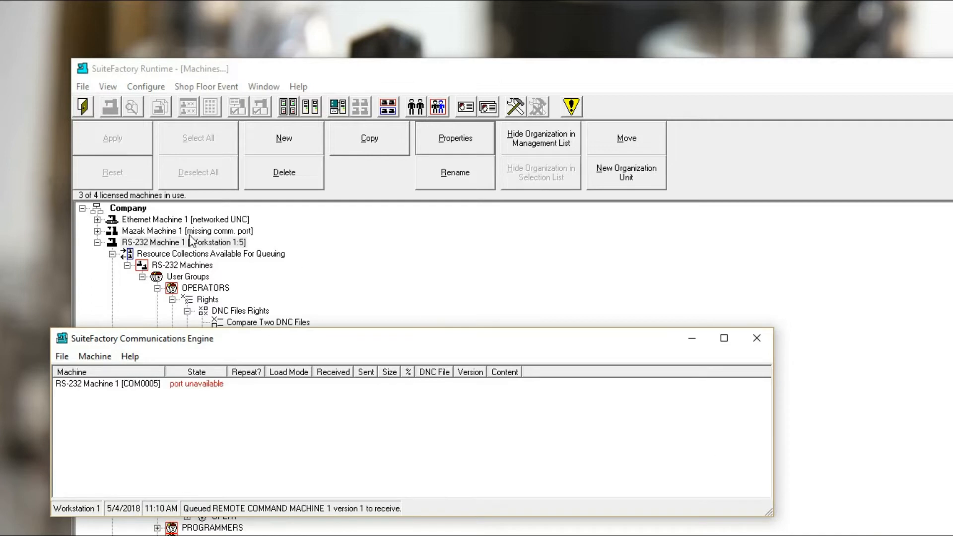
left_click_drag(272, 339, 398, 336)
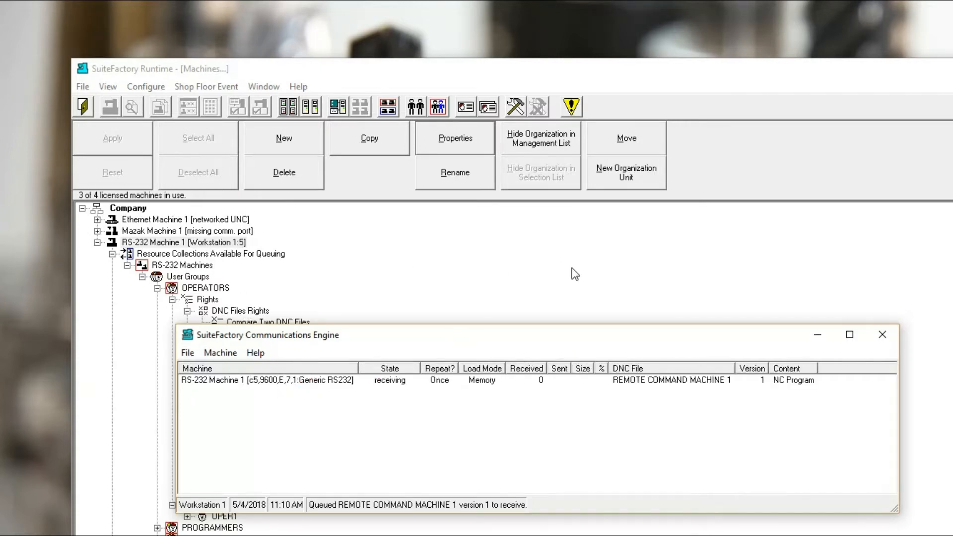
left_click_drag(632, 337, 633, 535)
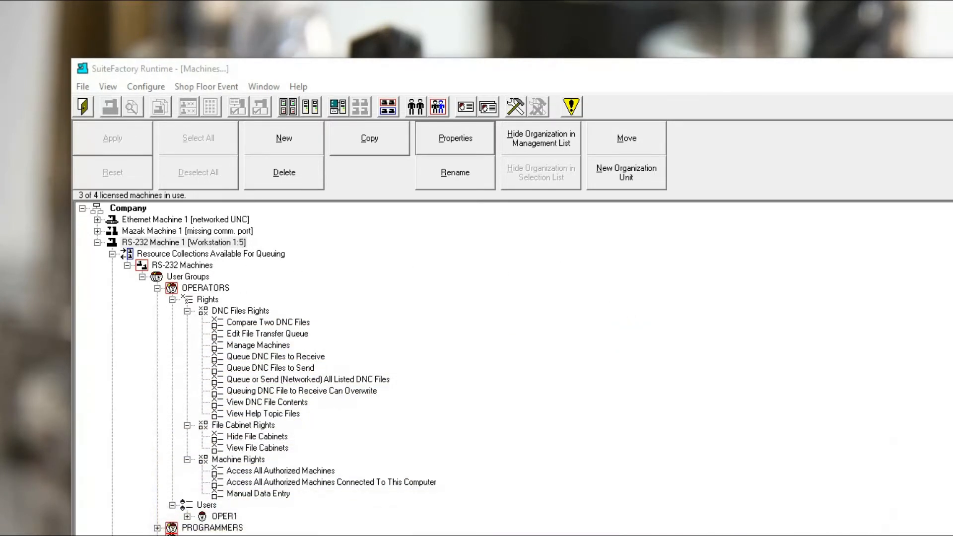
Step: Close the machine list, log out, and log back in as oper1 with a blank password
left_click(83, 107)
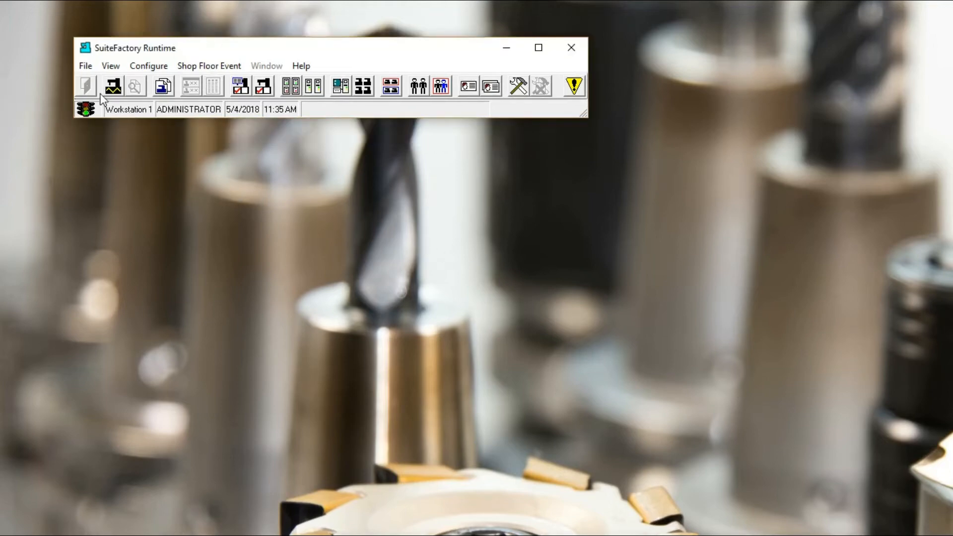
left_click(85, 66)
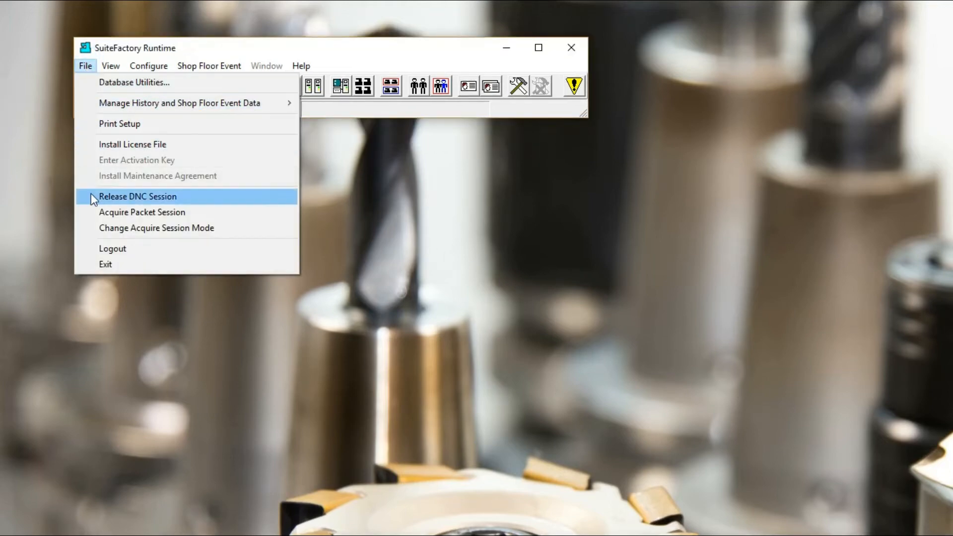
left_click(119, 250)
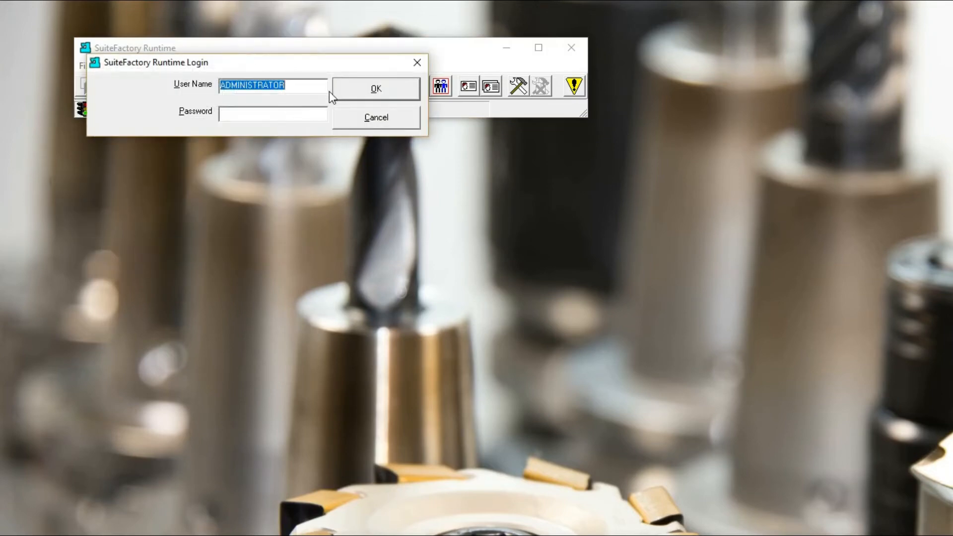
type("oper1")
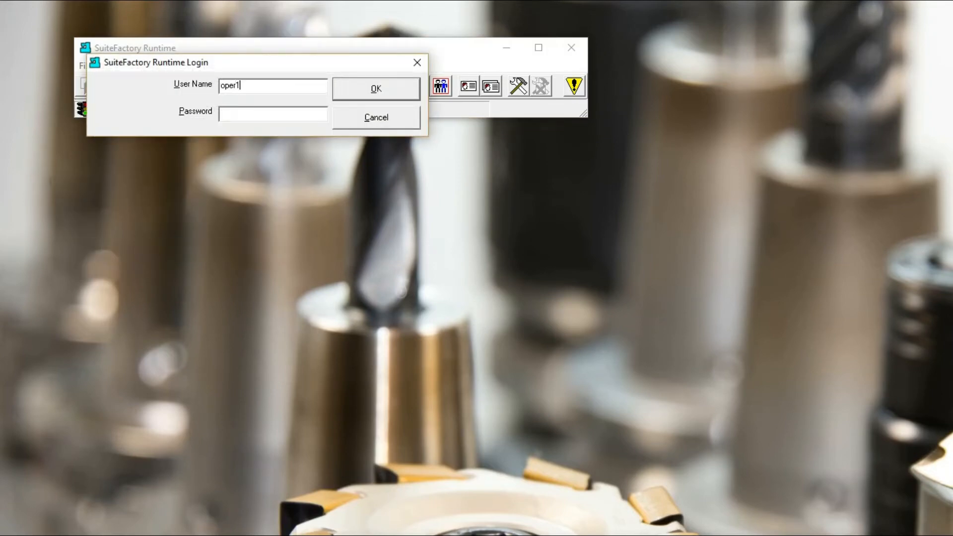
key("Return")
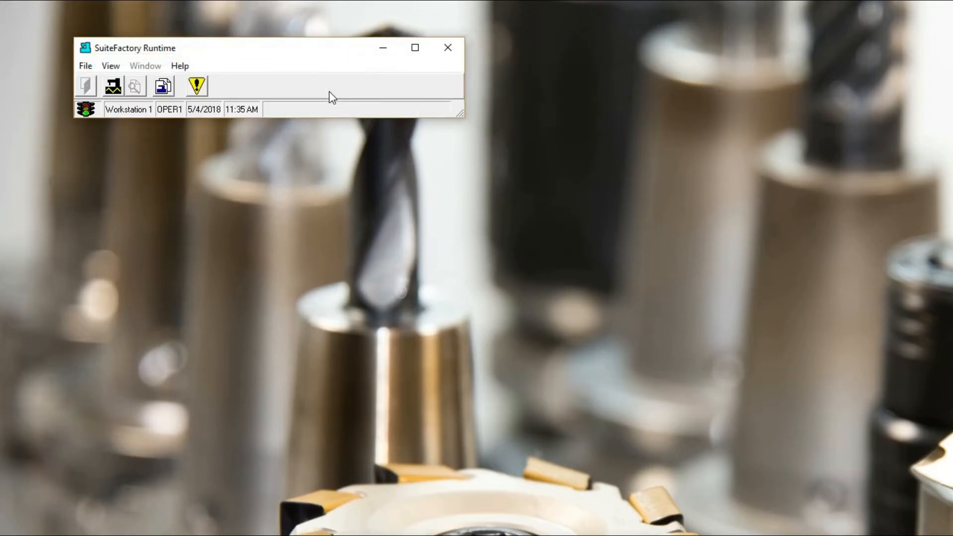
Step: Open the machine list, select RS-232 Machine 1, and bring up its assigned DNC files with the whole window in view
left_click(113, 86)
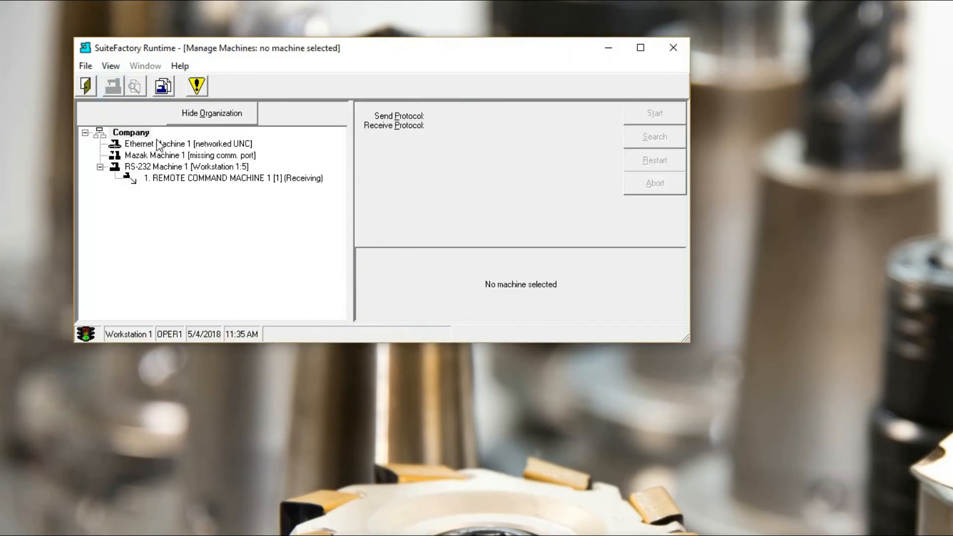
left_click(169, 166)
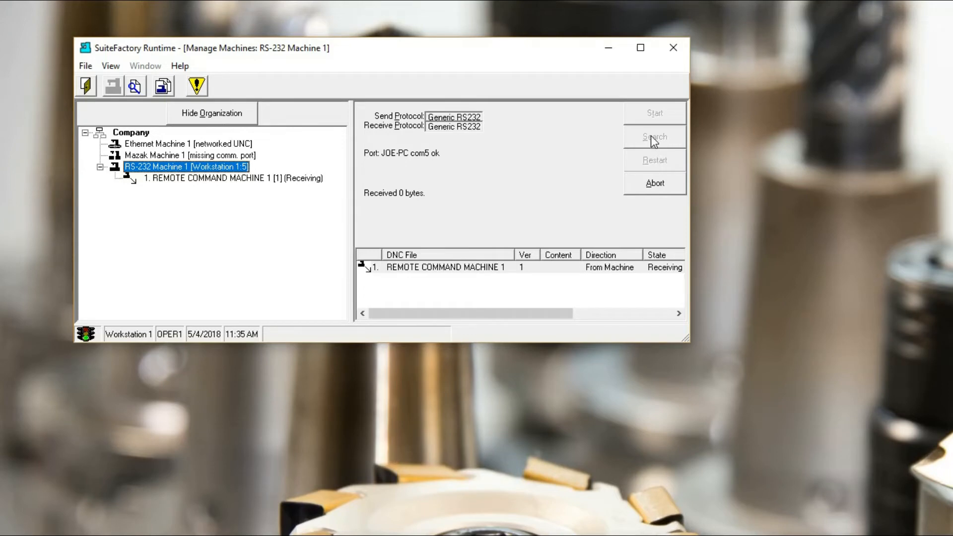
left_click(163, 88)
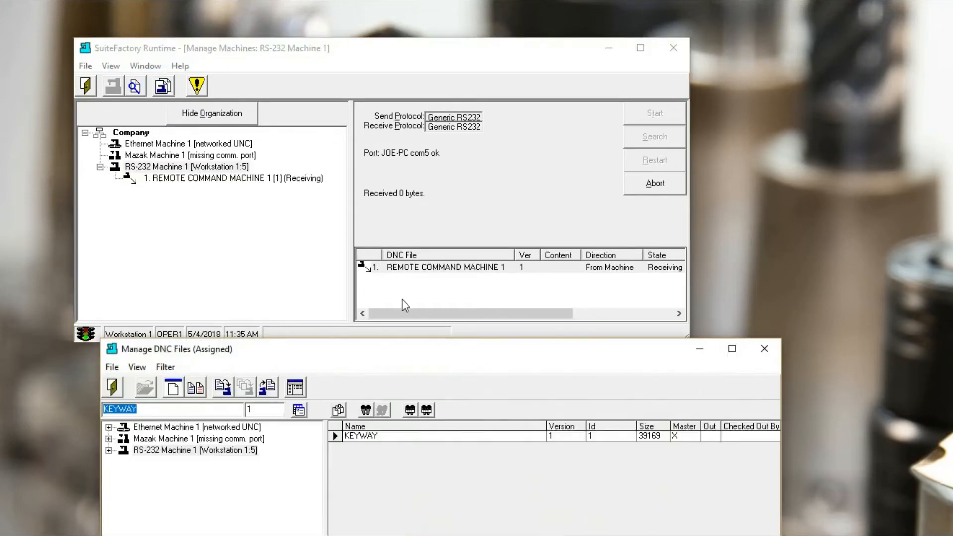
left_click_drag(409, 352, 406, 198)
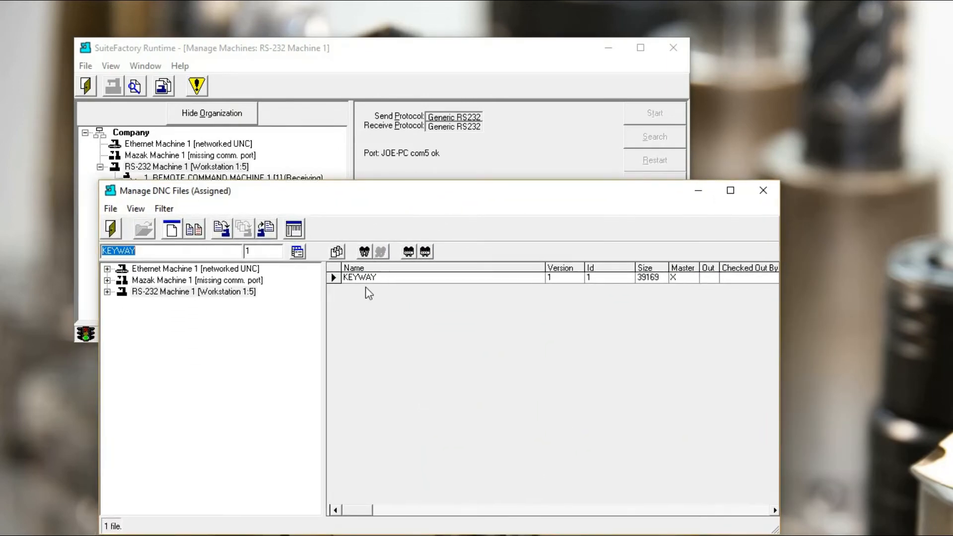
Step: Send KEYWAY version 1 to RS-232 Machine 1 one time in Memory Mode with Priority handling, keeping the transfer progress in view
left_click(333, 277)
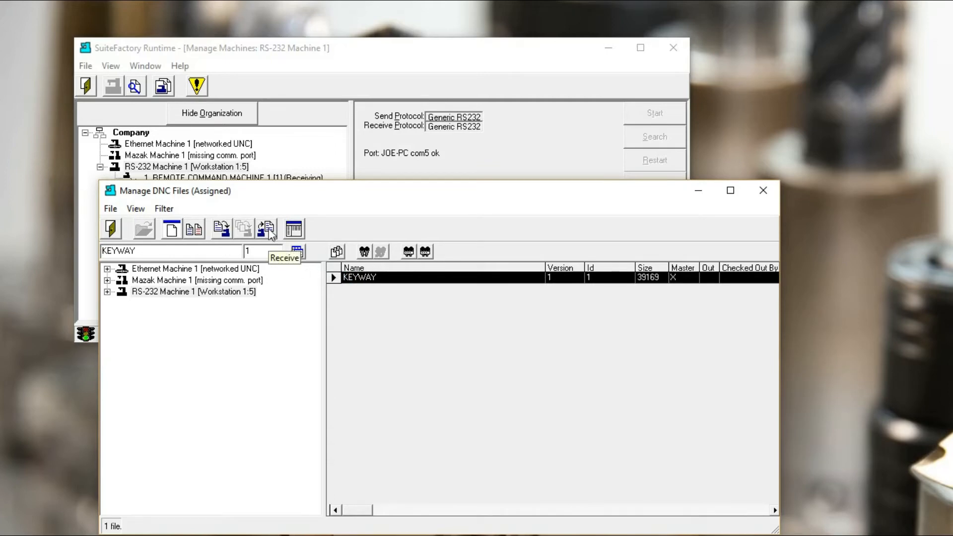
left_click(222, 227)
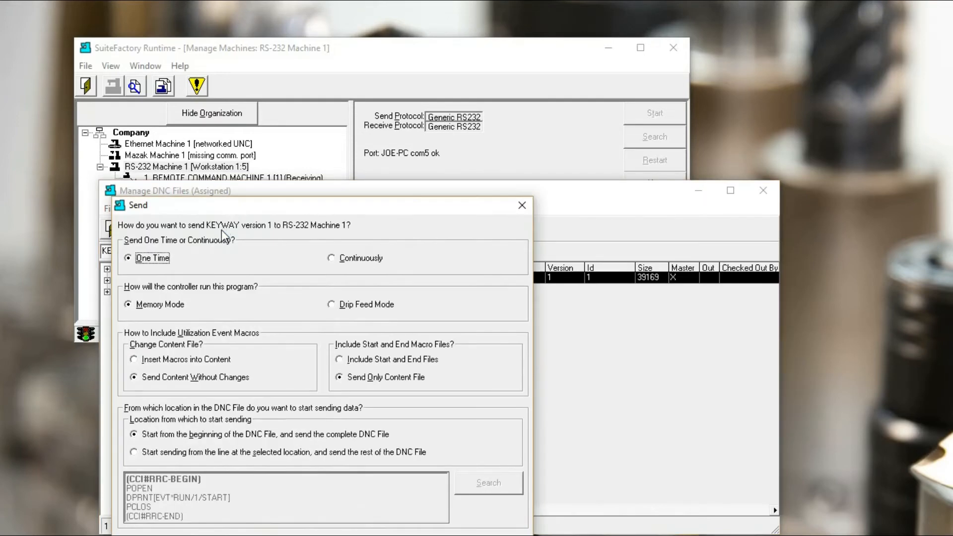
left_click_drag(288, 208, 316, 82)
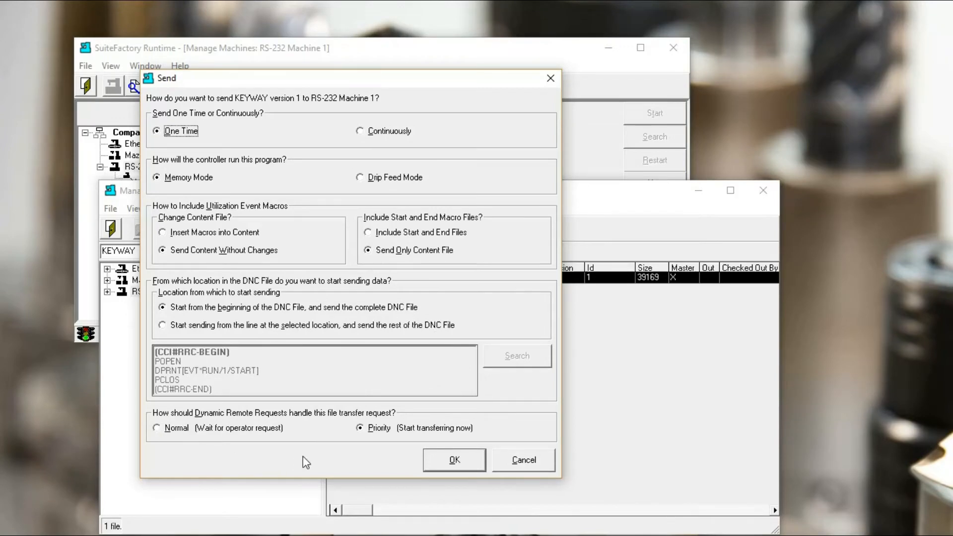
left_click(454, 460)
left_click_drag(517, 202, 527, 345)
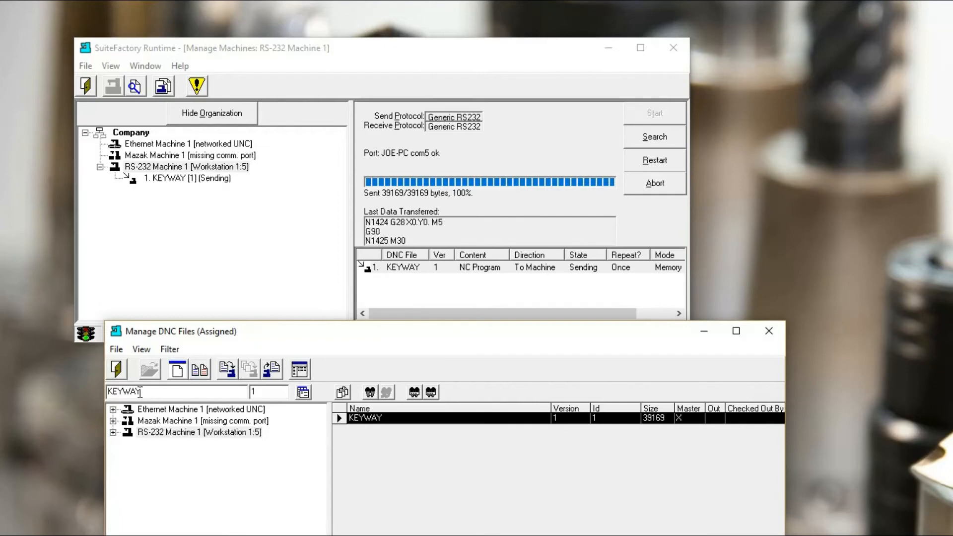
Step: Close the DNC file and machine windows, log out, and log back in as administrator with a blank password
left_click(118, 369)
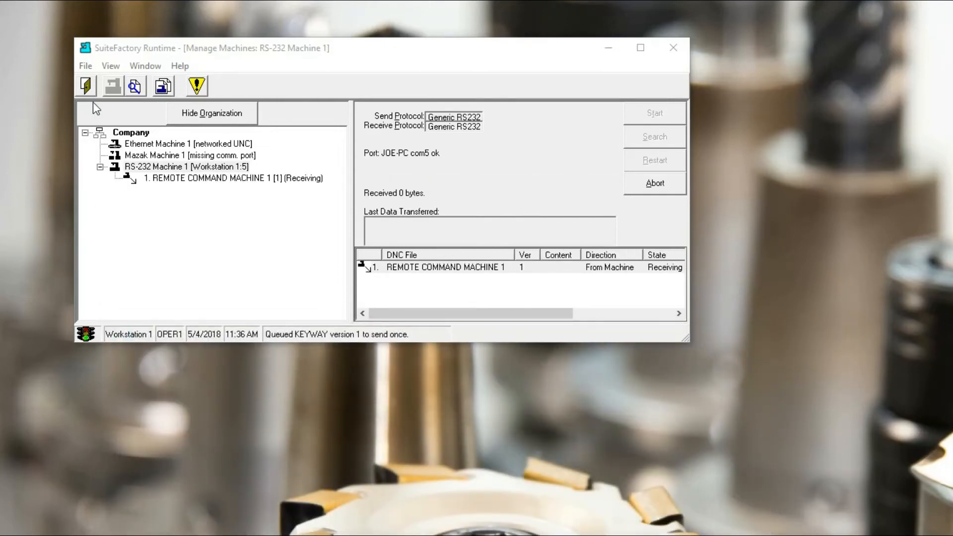
left_click(86, 85)
left_click(86, 66)
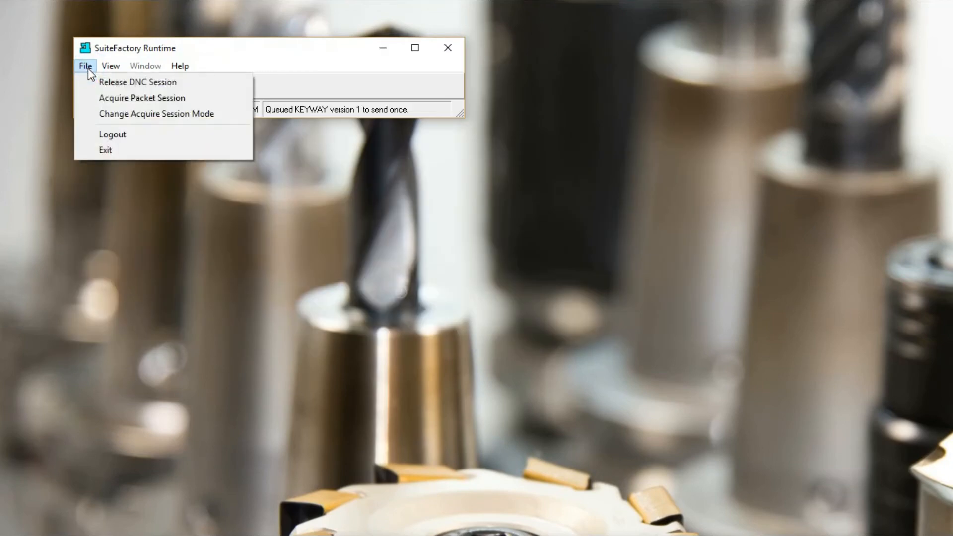
left_click(118, 135)
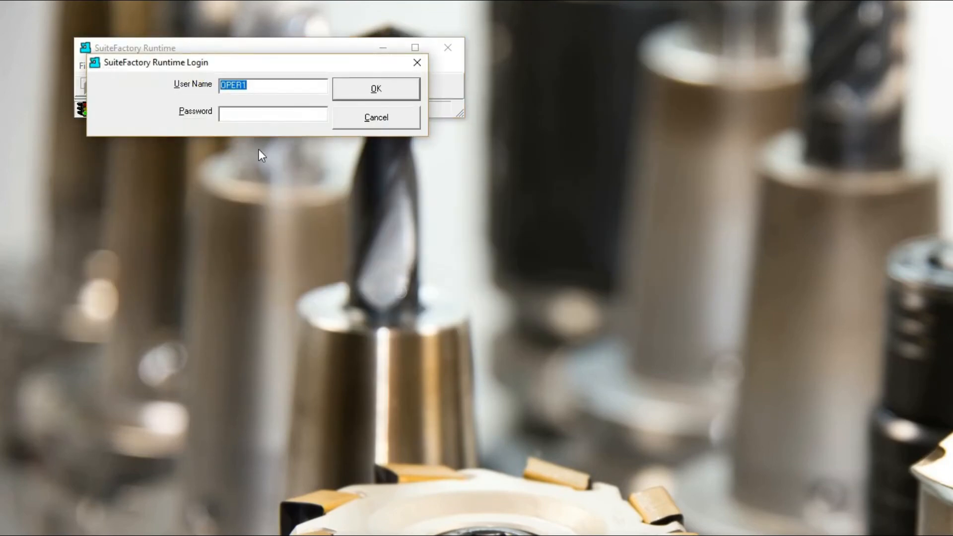
type("administrator")
left_click(344, 98)
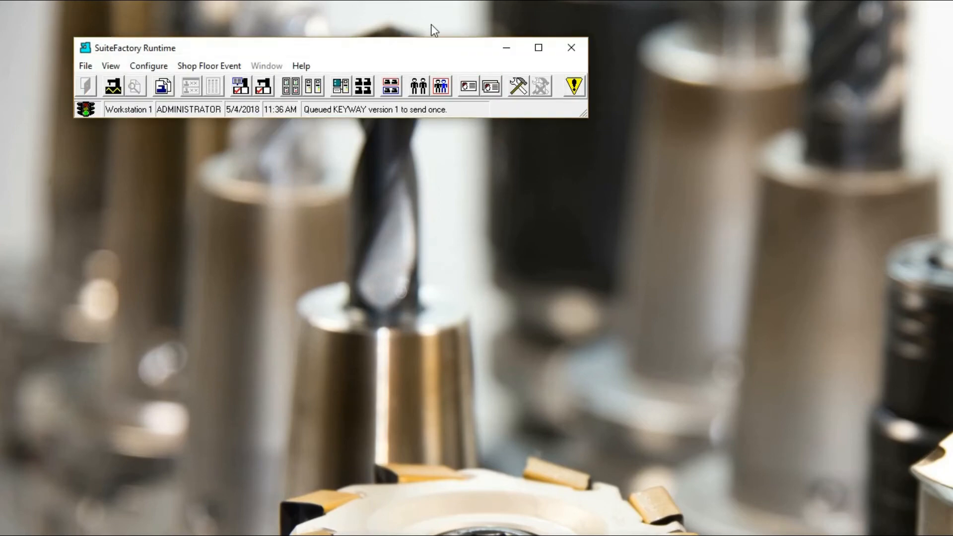
Step: Open the database reports and select the DNC File Download History report sorted by Machine, File, and Date
left_click(113, 66)
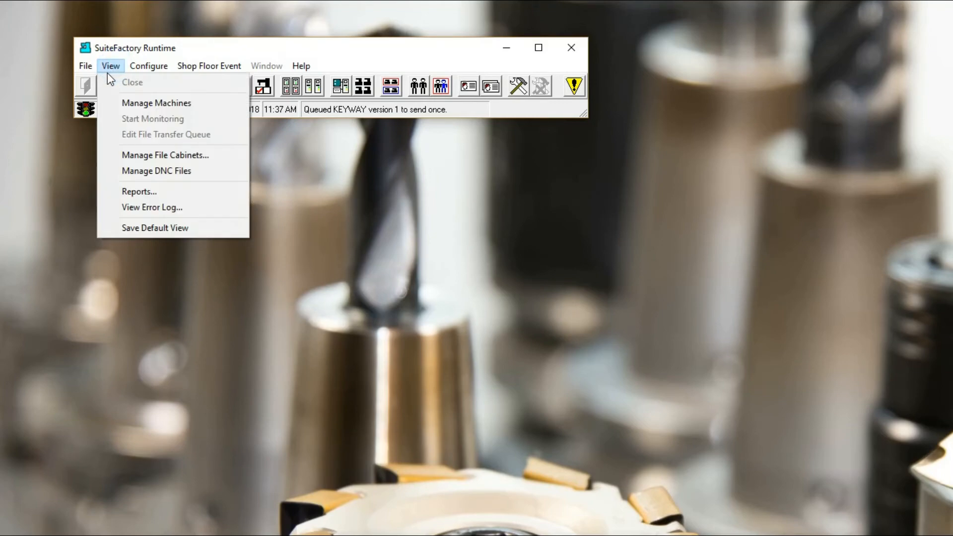
left_click(135, 188)
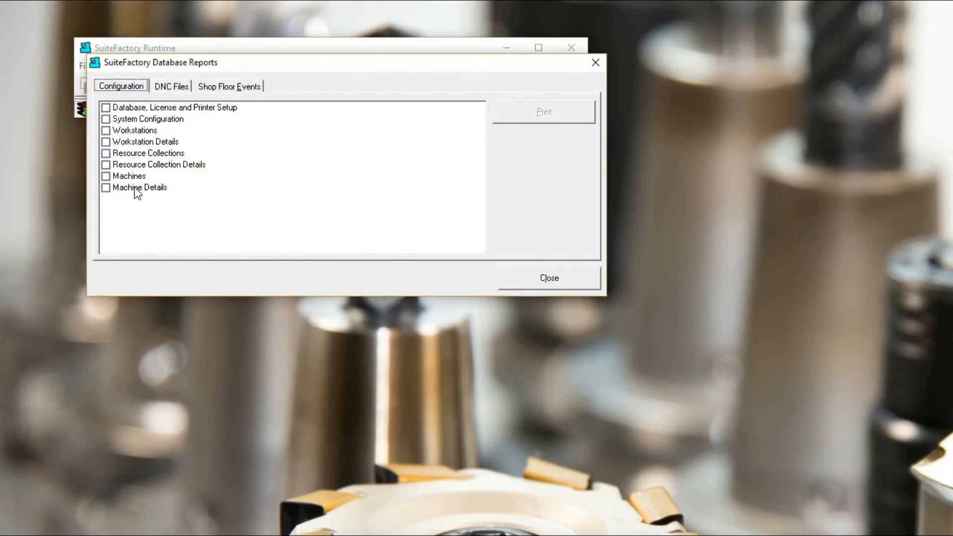
left_click(169, 85)
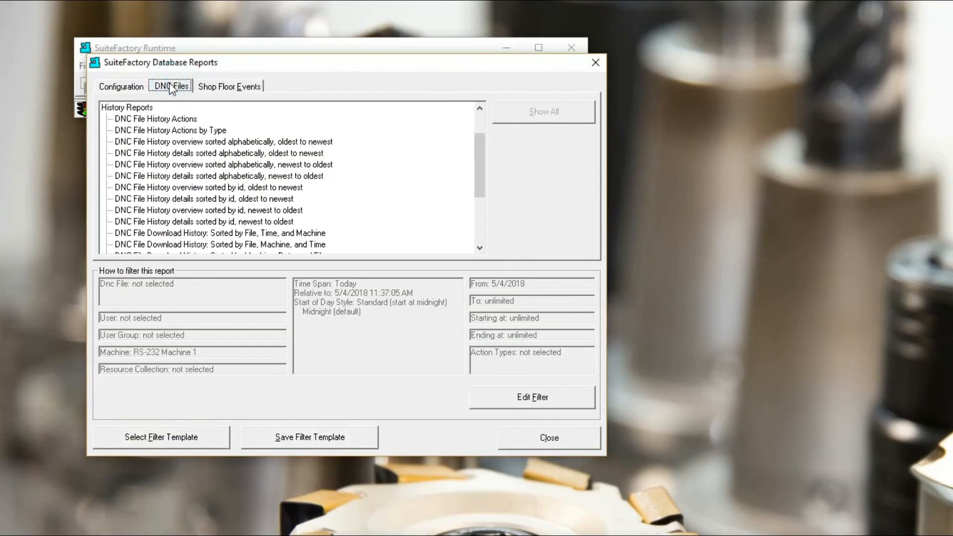
scroll(287, 193, "down", 3)
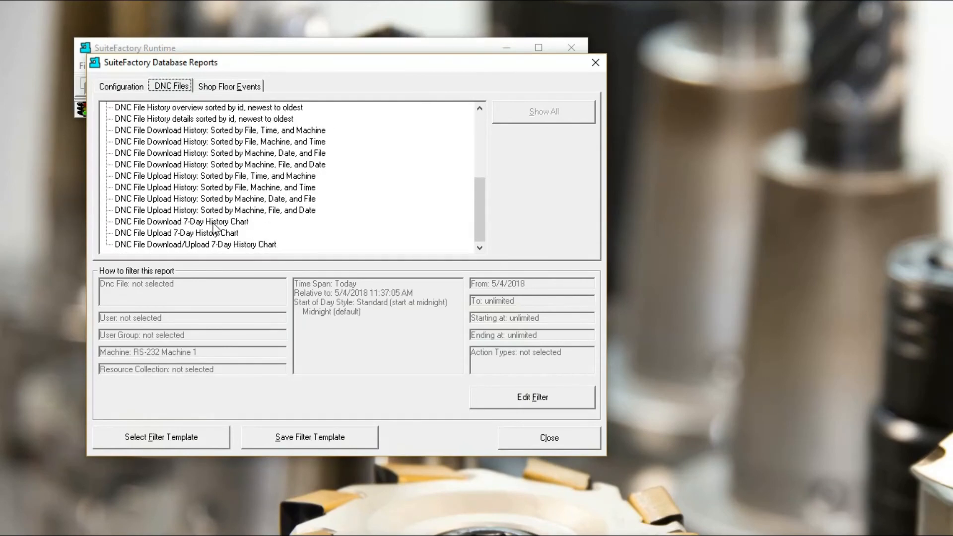
left_click(163, 165)
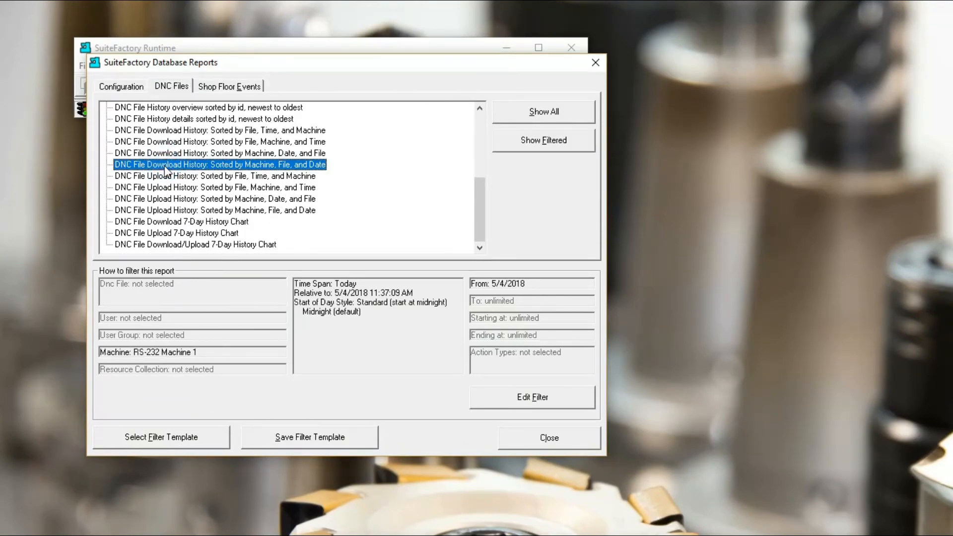
Step: Set the report filter's time span to Today, keeping the machine filter on RS-232 Machine 1
left_click(511, 397)
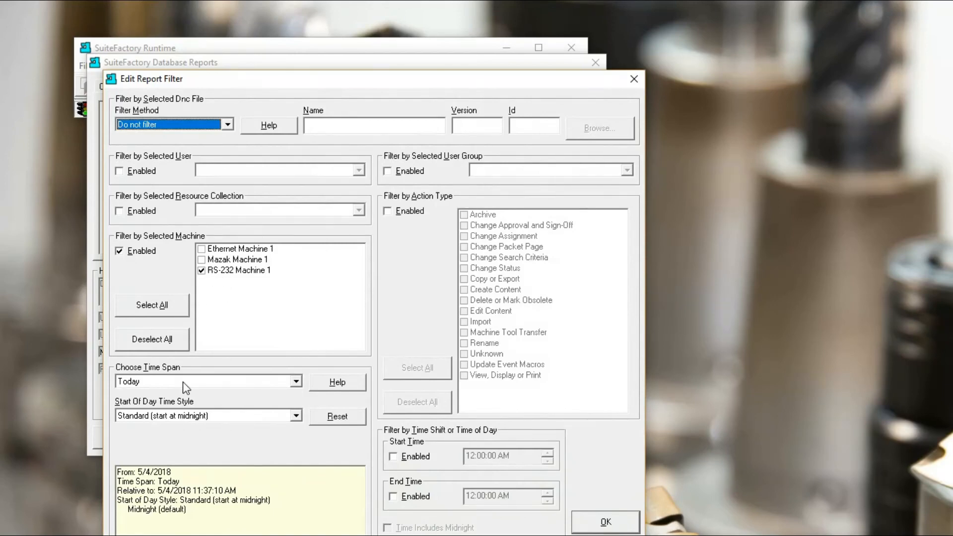
left_click(296, 382)
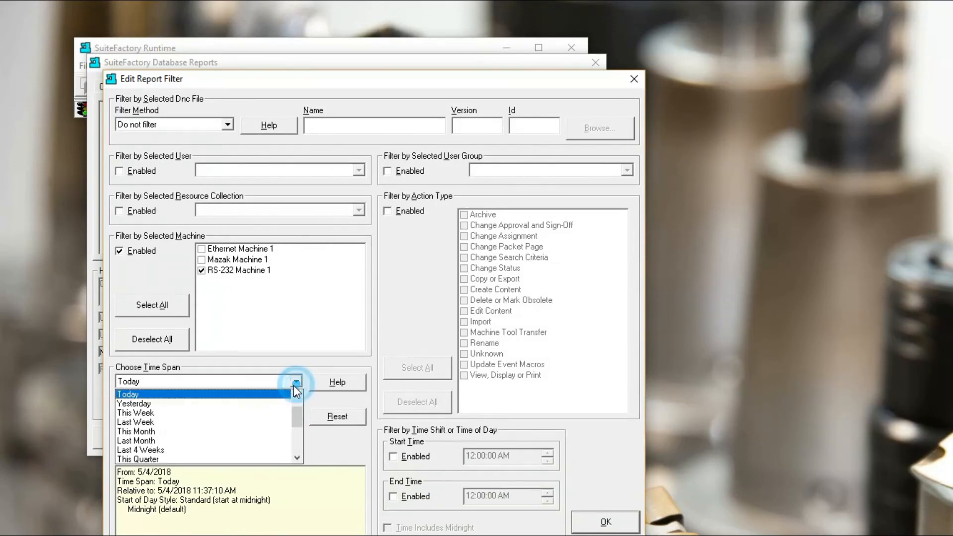
left_click(157, 394)
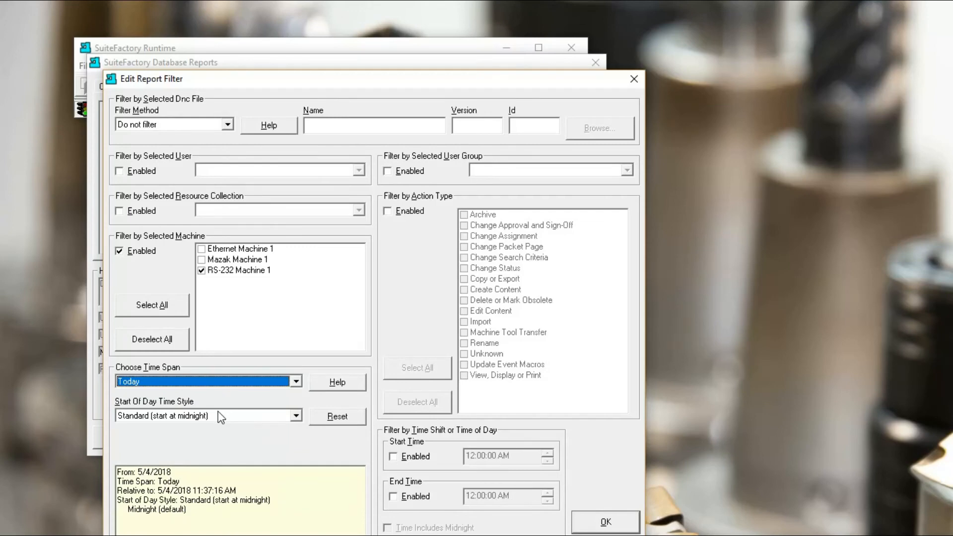
left_click(585, 520)
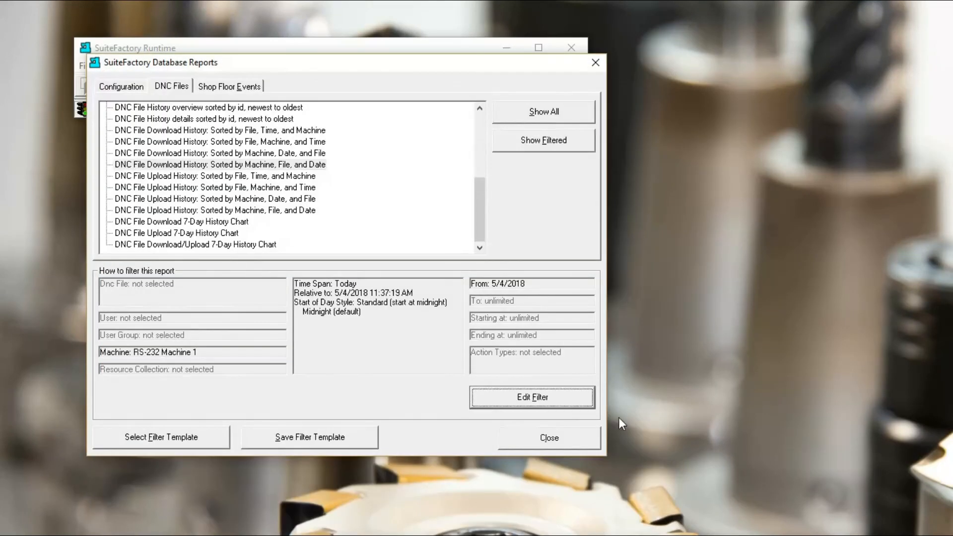
Step: Show the filtered download history report, check the KEYWAY transfer entry, and close the report and the reports dialog
left_click(551, 143)
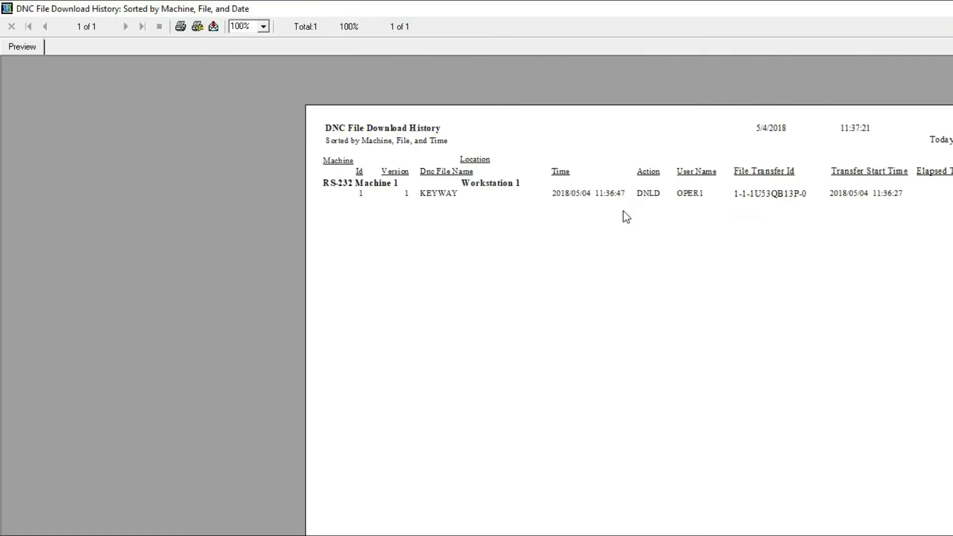
left_click(443, 192)
left_click(951, 9)
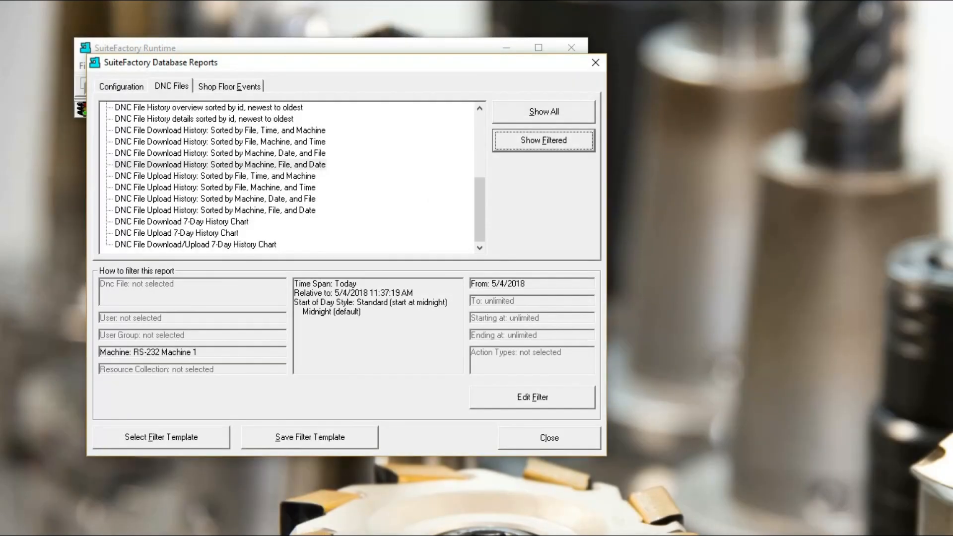
left_click(597, 64)
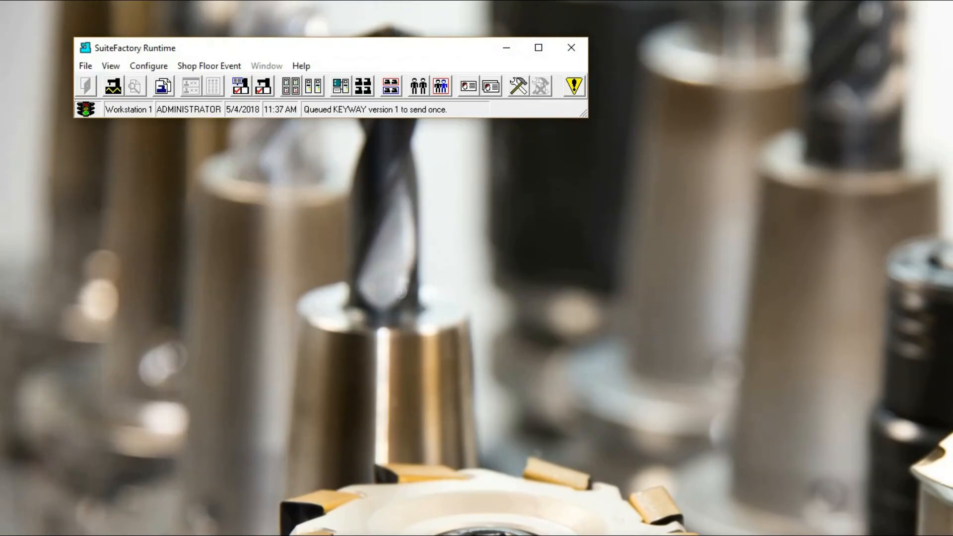